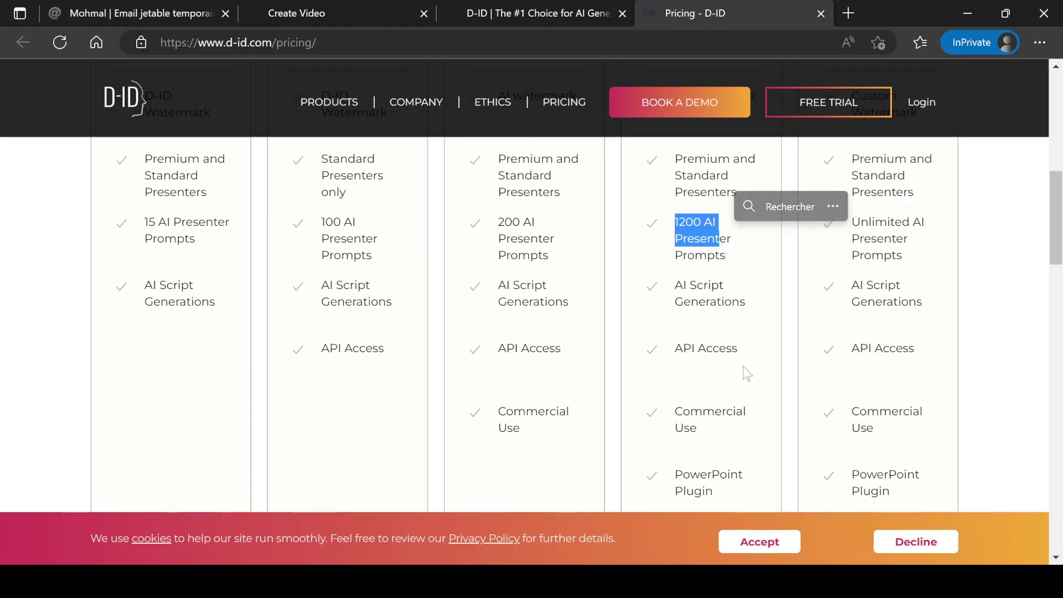
- Examine the pricing plans, focusing on the Enterprise plan's watermark, AI presenter prompts and commercial use features
scroll(745, 360, "down", 3)
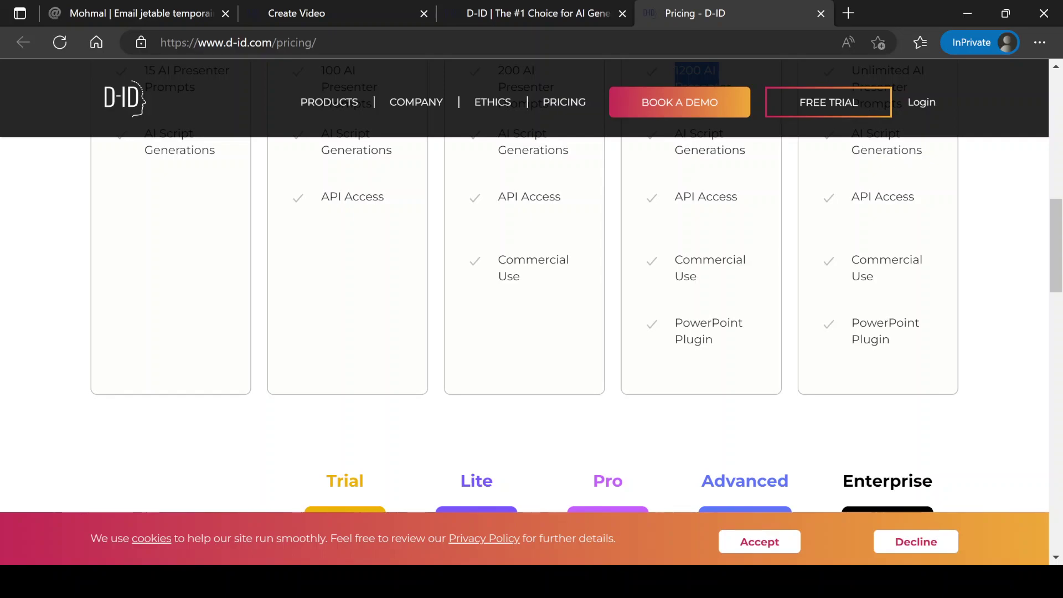
scroll(776, 230, "up", 7)
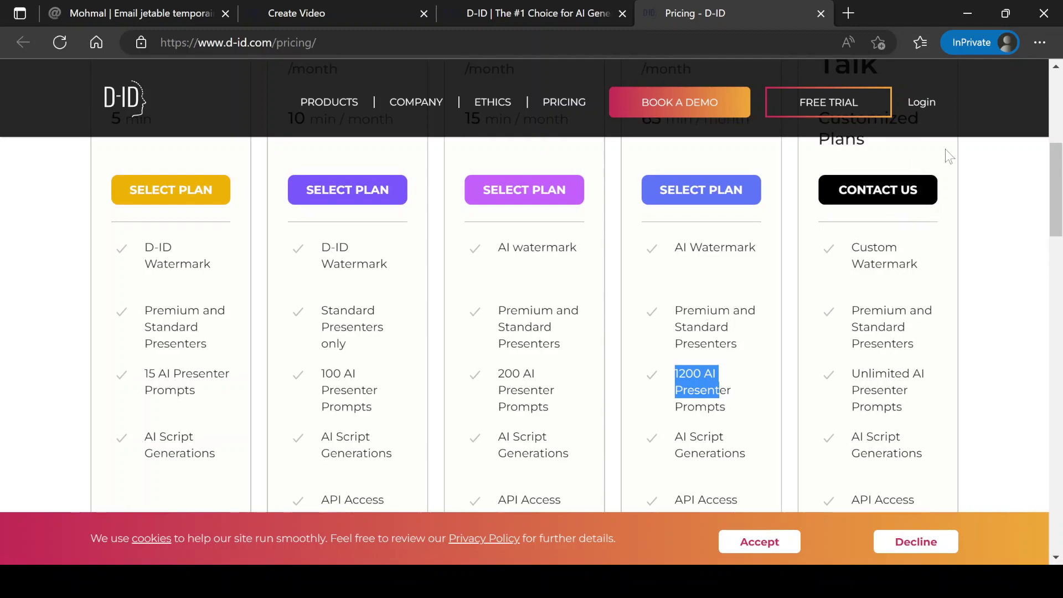
scroll(941, 188, "up", 4)
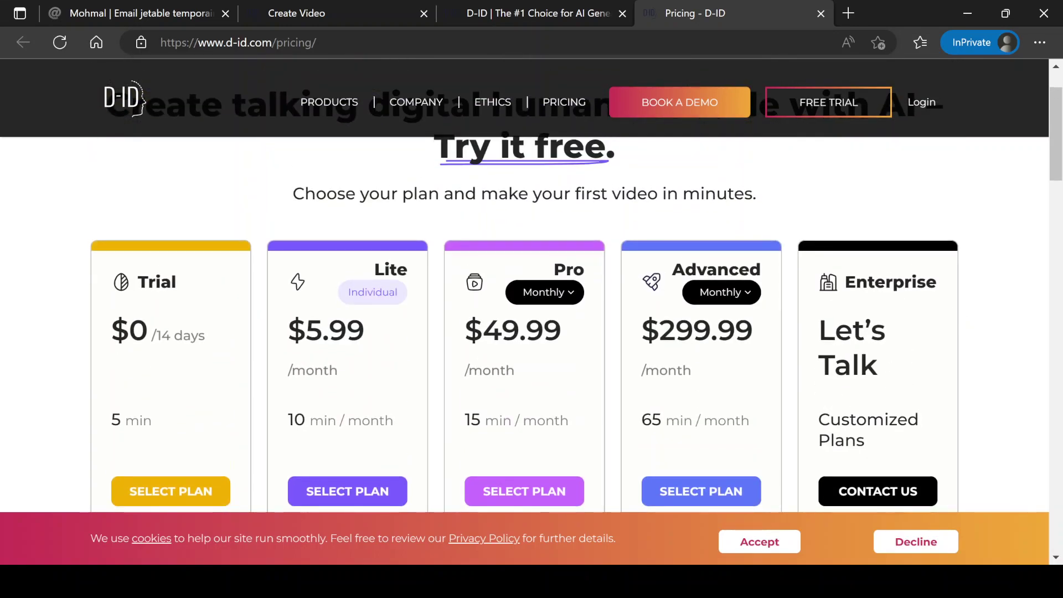
scroll(923, 310, "down", 5)
left_click_drag(928, 281, 848, 248)
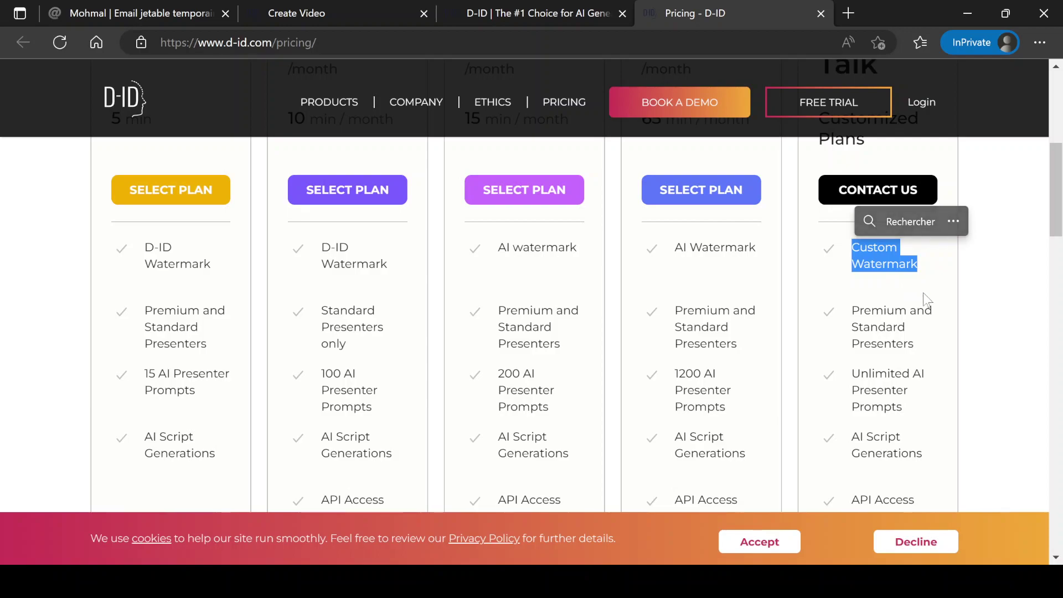
scroll(939, 360, "down", 3)
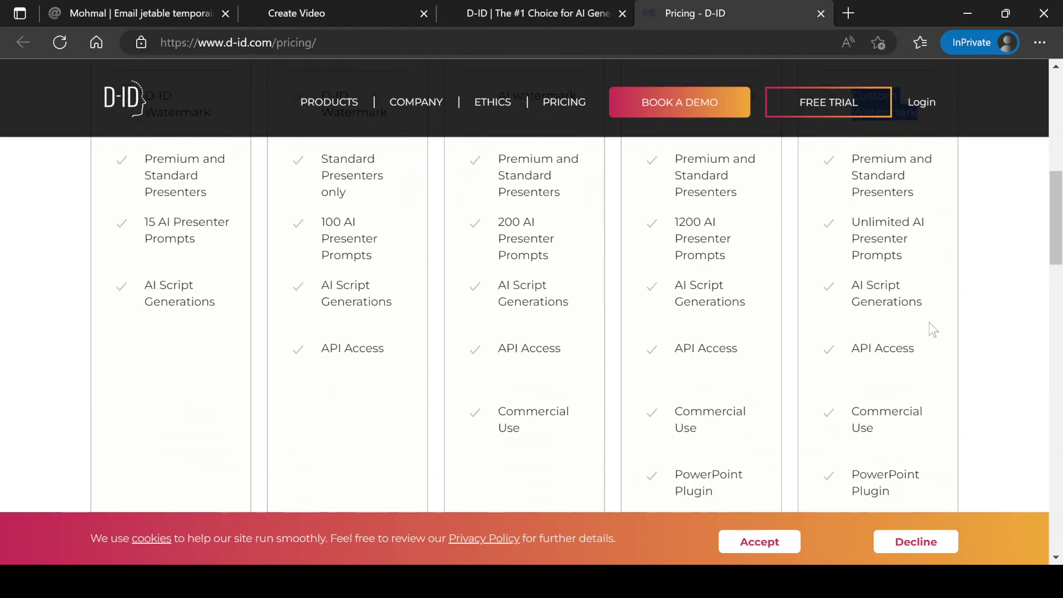
left_click_drag(919, 252, 851, 220)
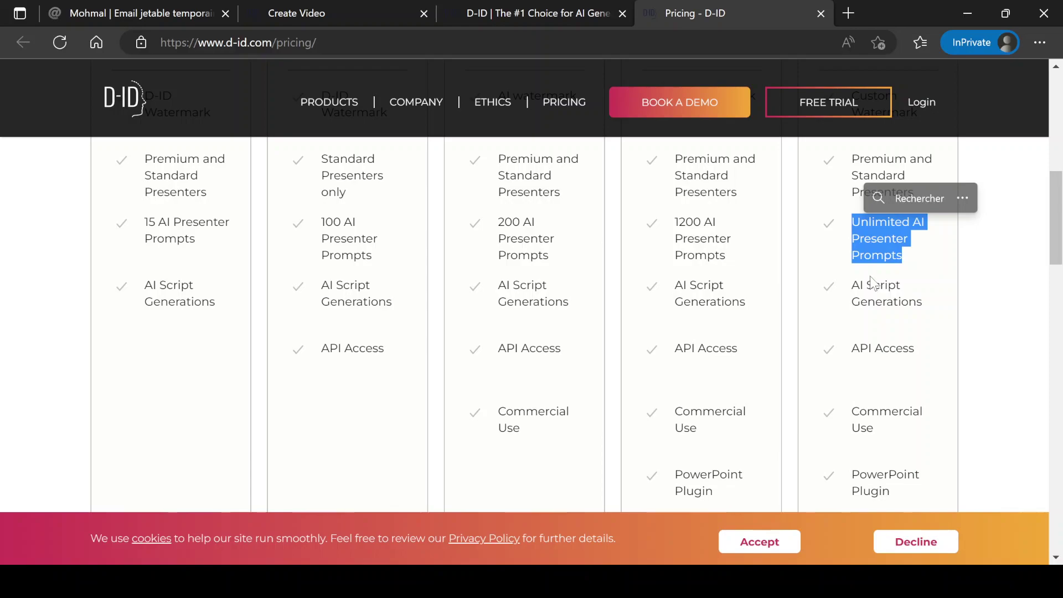
left_click_drag(908, 434, 838, 415)
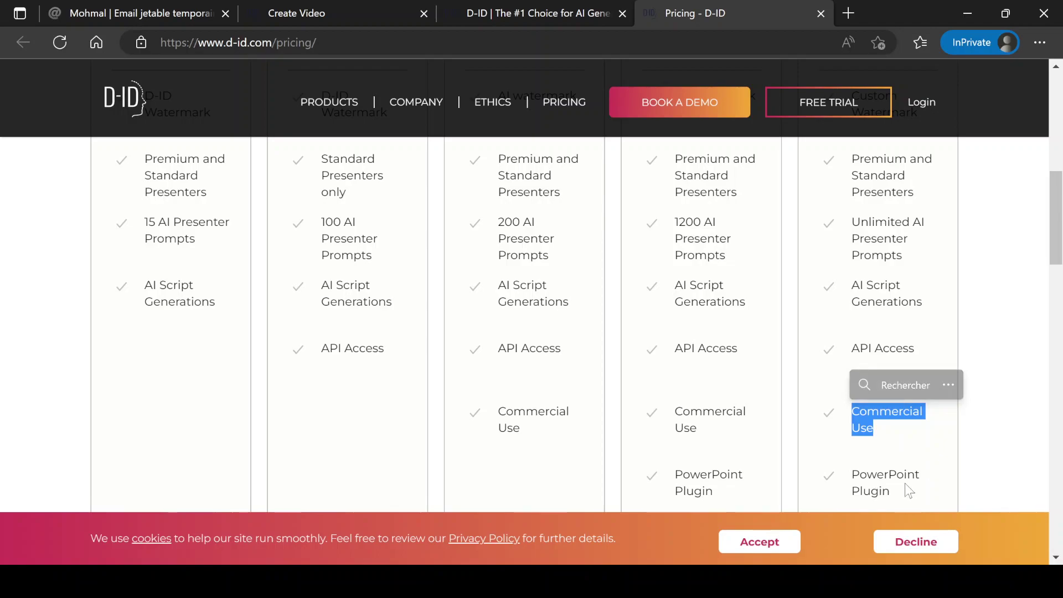
- Switch to the D-ID video editor, view the Mohmal temporary email site and return to the editor
left_click(297, 13)
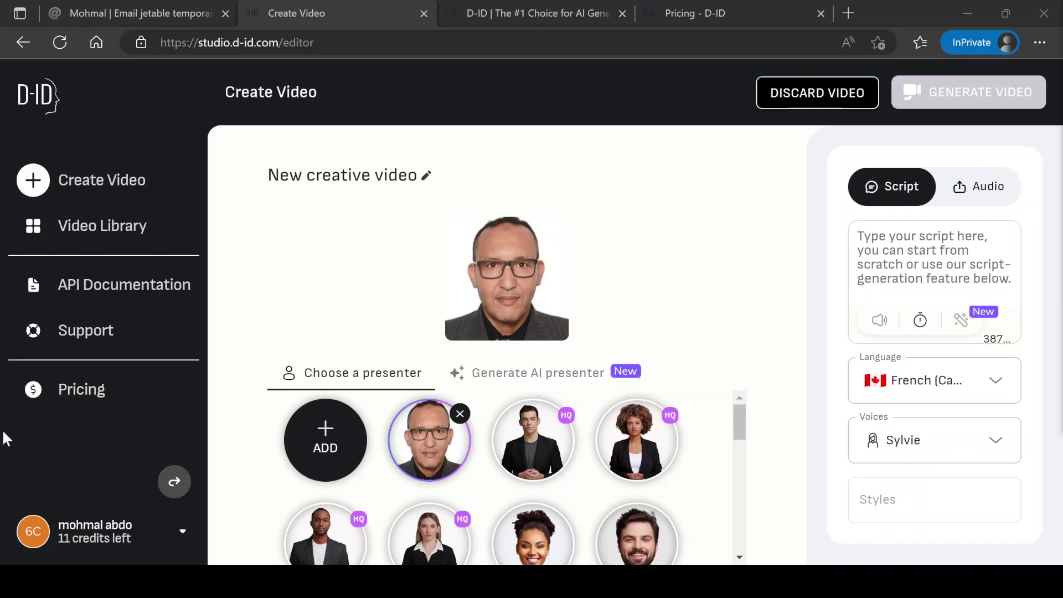
left_click(132, 9)
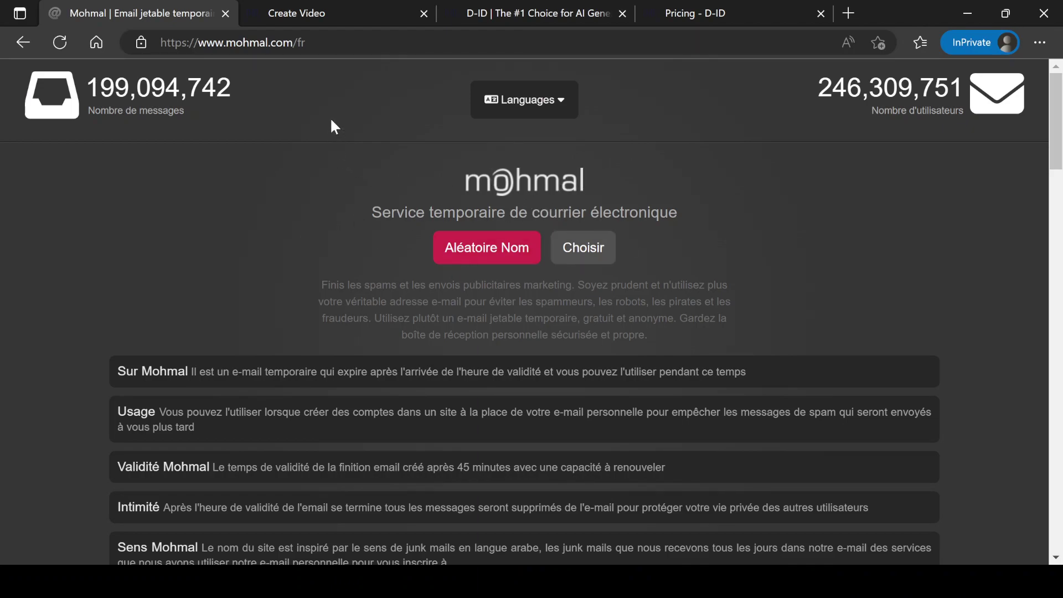
left_click(311, 9)
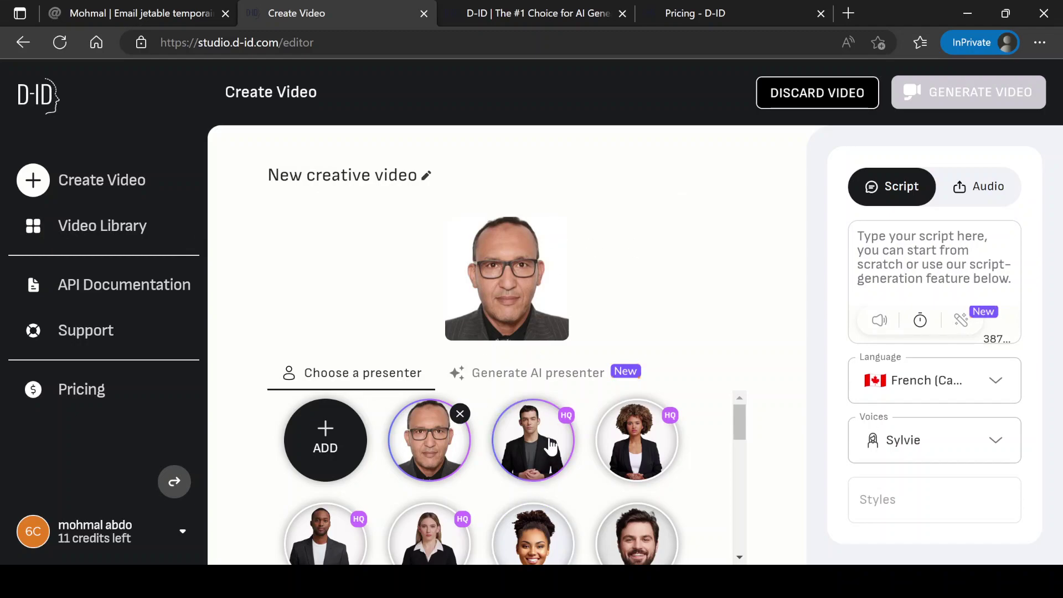
- Look through the ready-made presenters and return to the start of the list
scroll(542, 465, "down", 2)
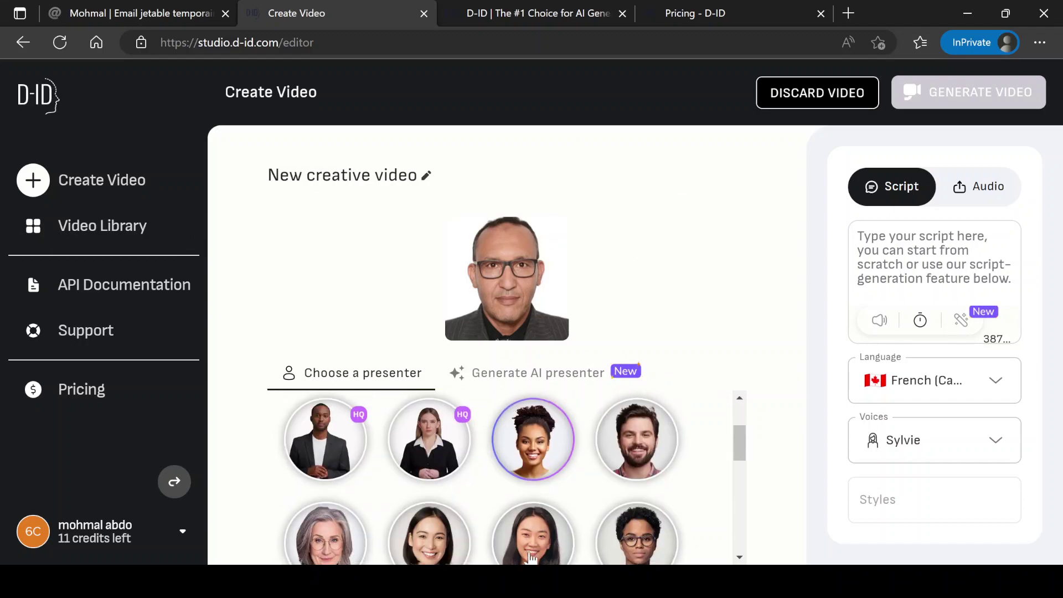
scroll(432, 498, "down", 1)
scroll(459, 505, "down", 1)
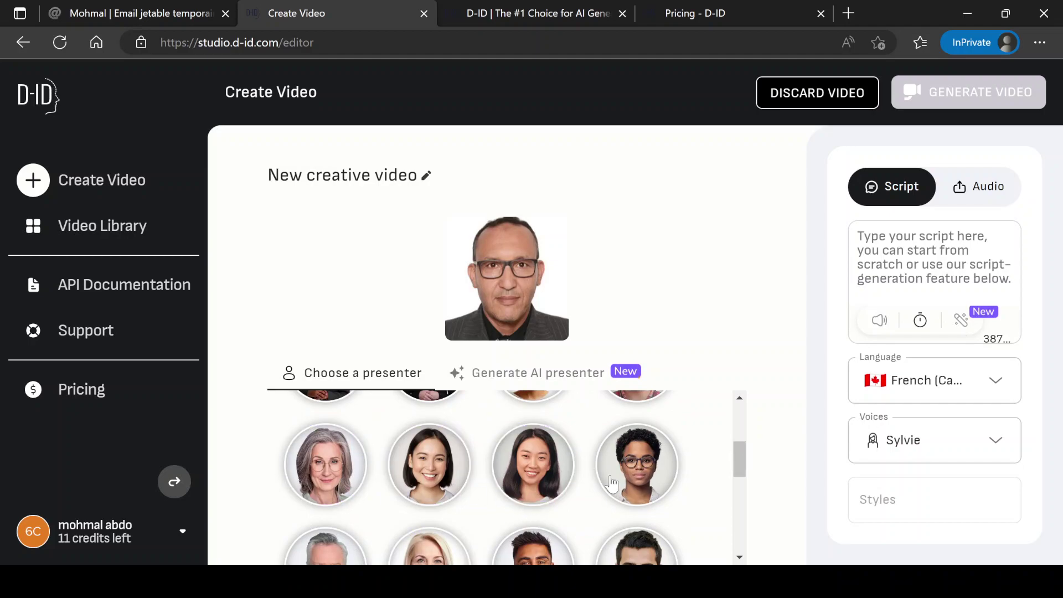
scroll(593, 487, "down", 2)
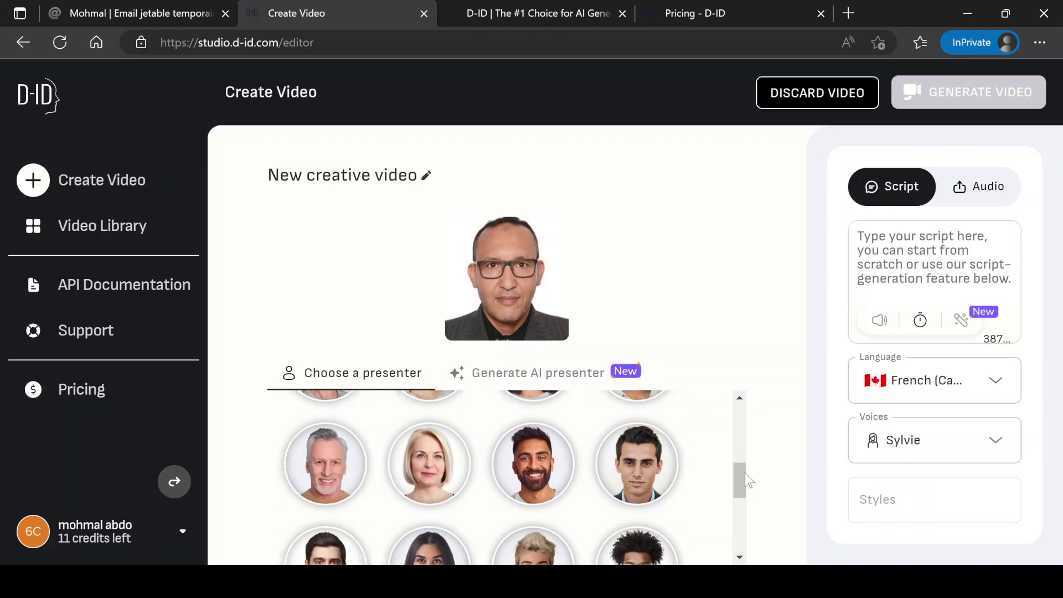
left_click_drag(745, 484, 729, 403)
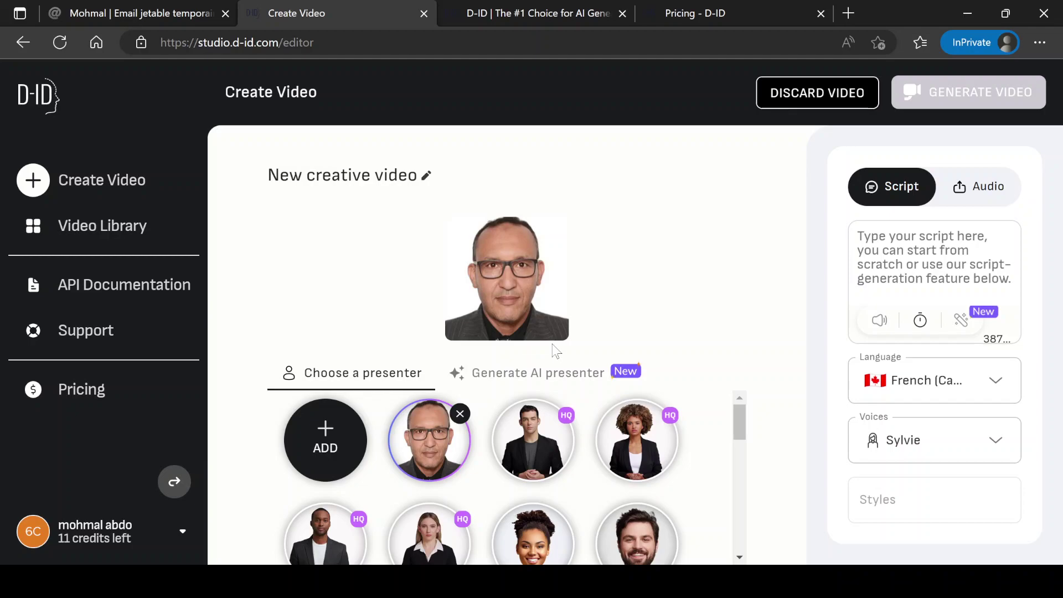
- Try to upload Macron.jpg from the Téléchargements folder as a custom presenter
left_click(320, 446)
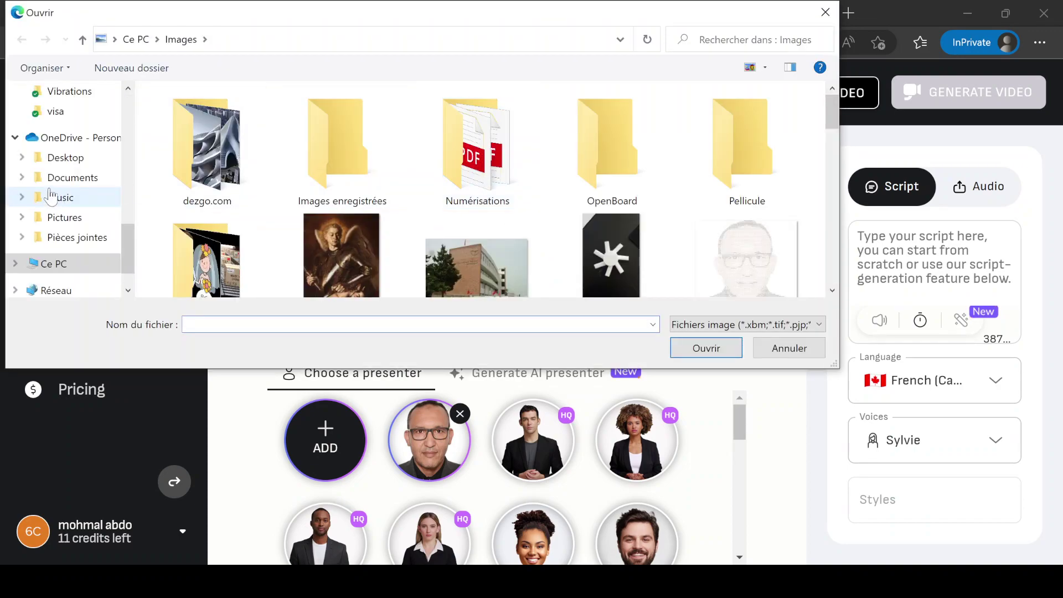
scroll(57, 105, "up", 2)
scroll(58, 106, "up", 5)
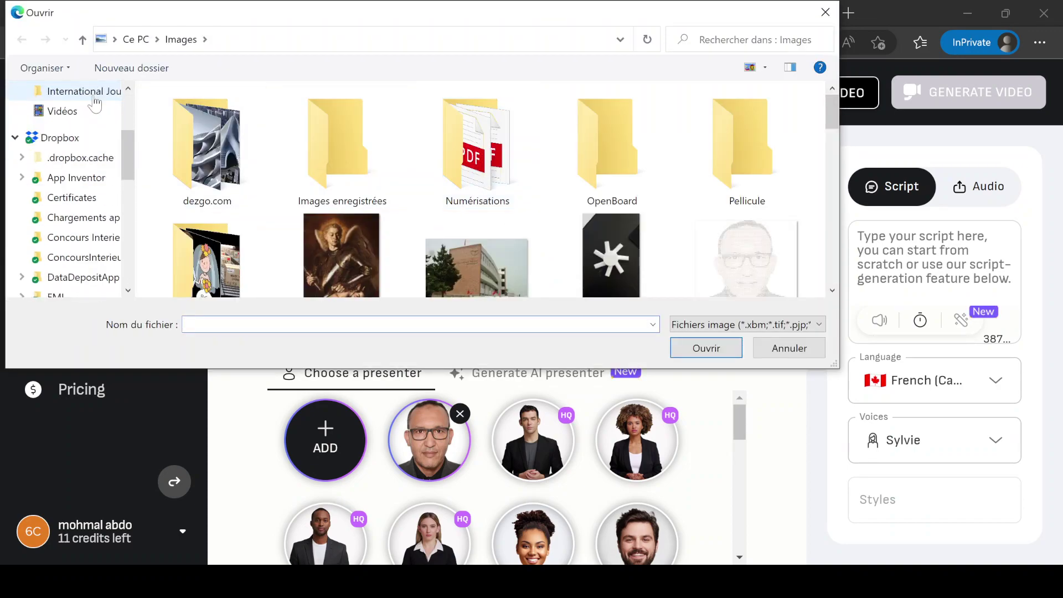
scroll(105, 110, "up", 3)
left_click(76, 111)
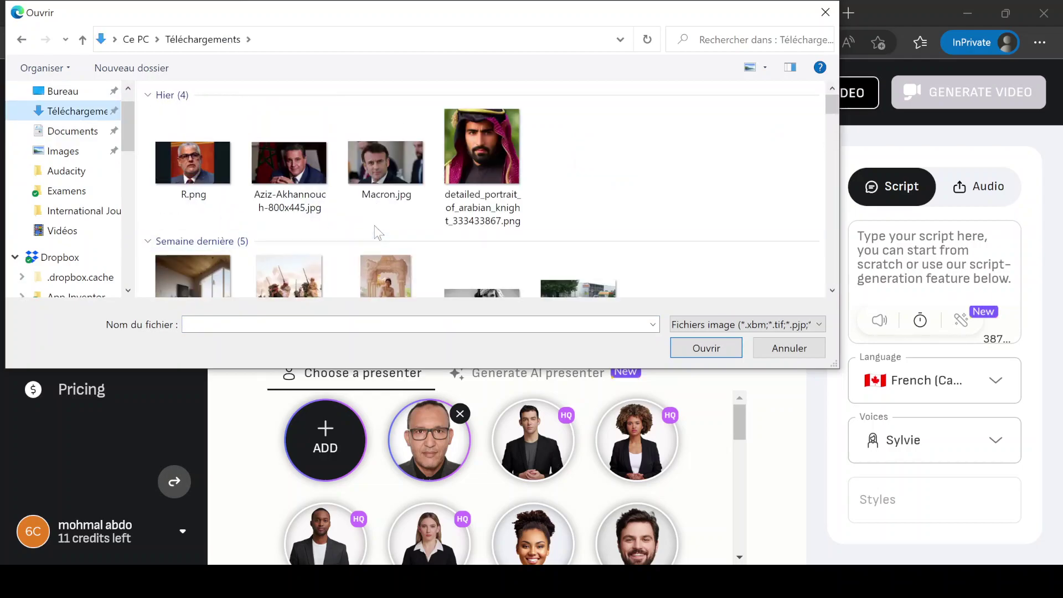
left_click(369, 163)
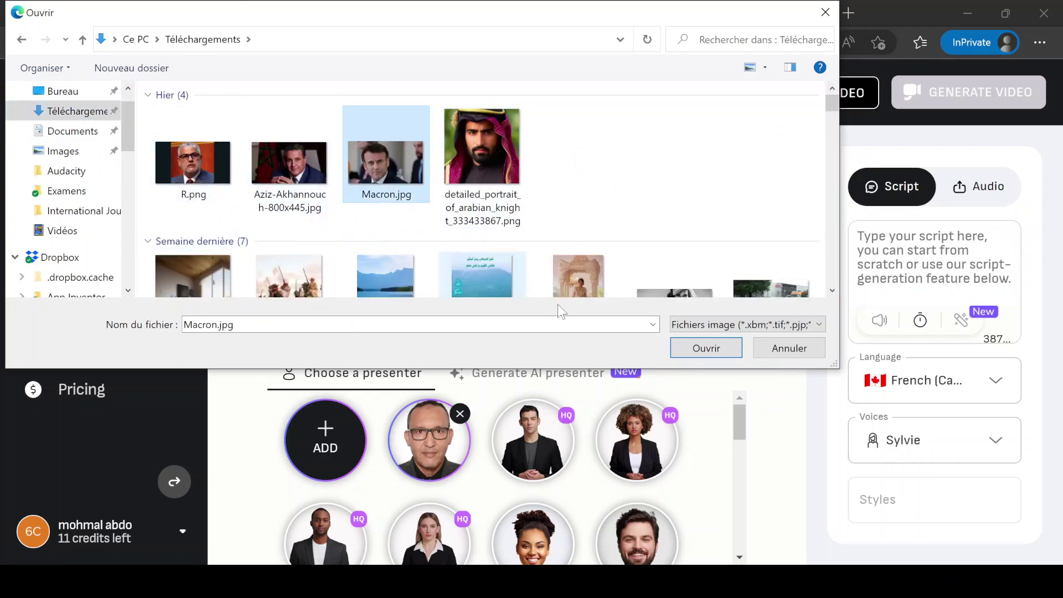
left_click(694, 353)
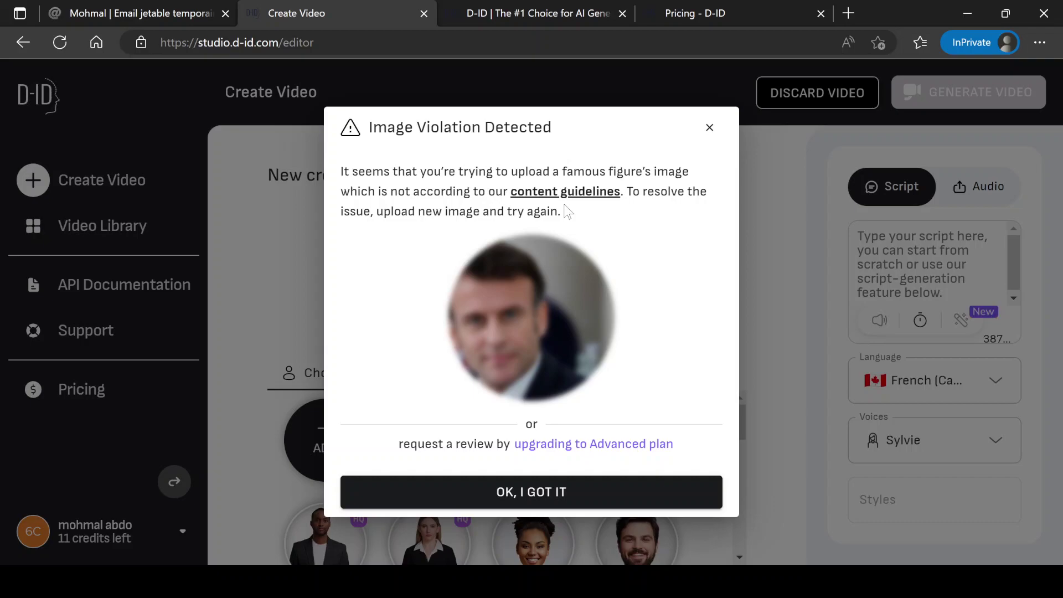
left_click(708, 128)
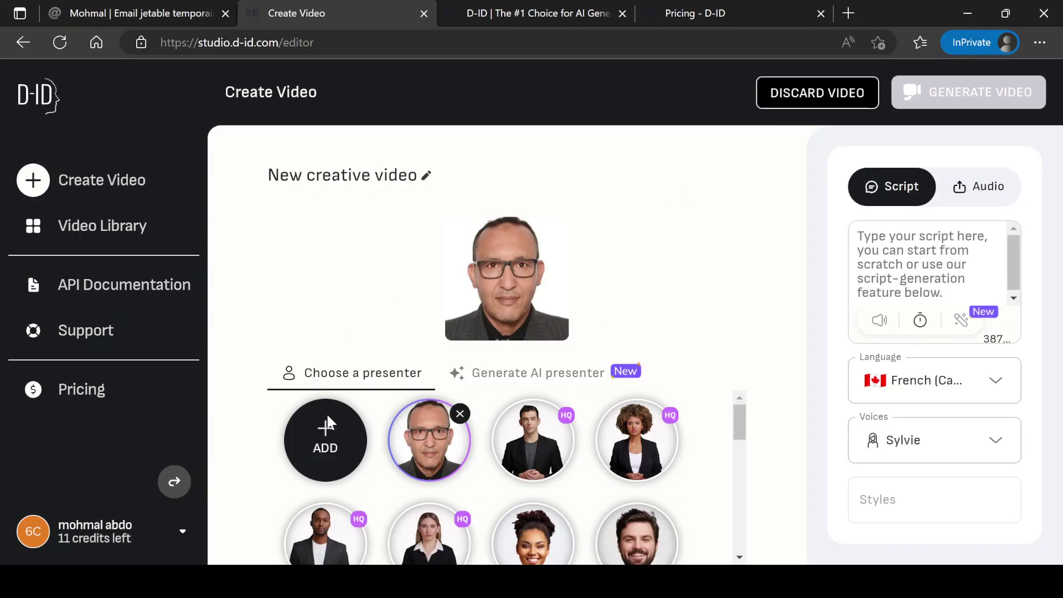
- Try to upload Aziz-Akhannouch-800x445.jpg as a custom presenter
left_click(325, 440)
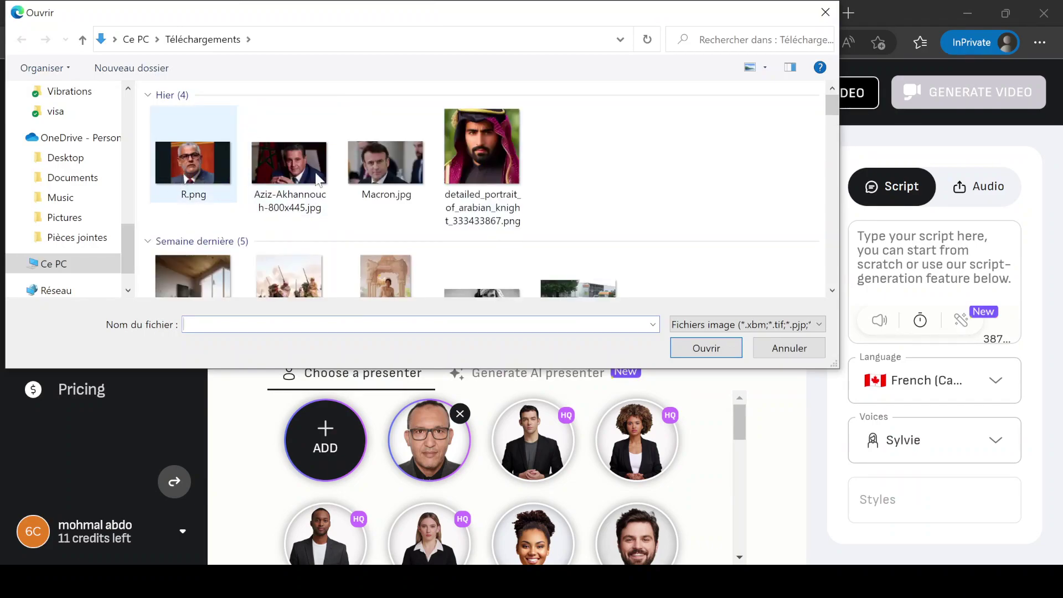
left_click(286, 173)
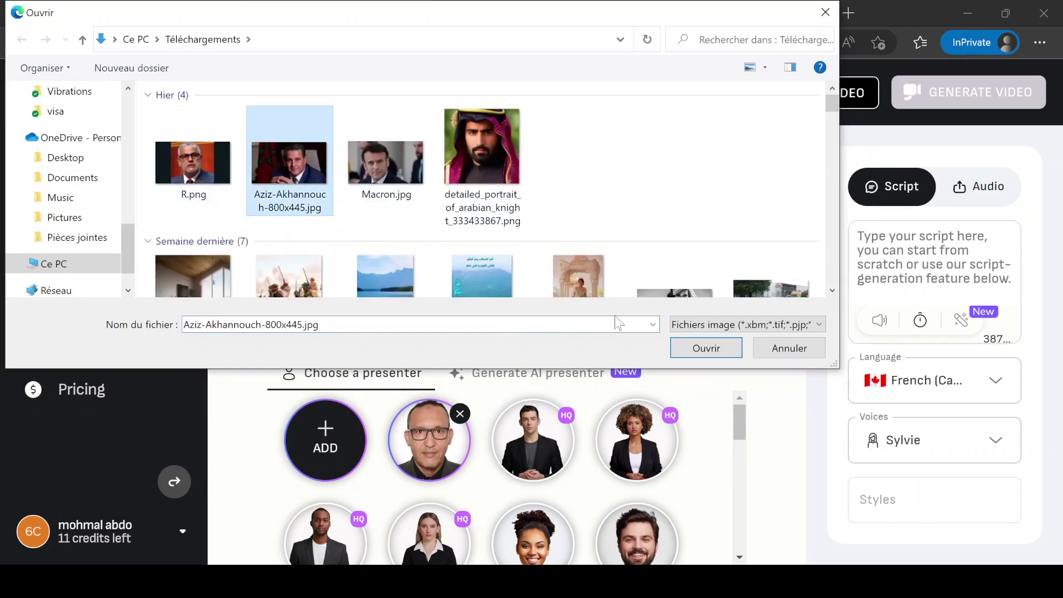
left_click(681, 354)
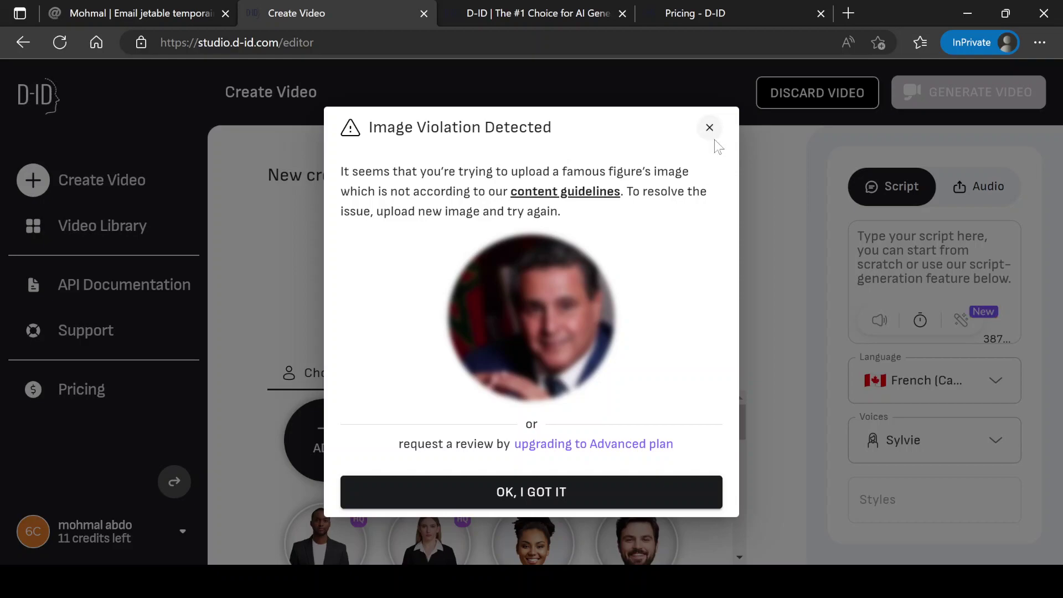
left_click(709, 128)
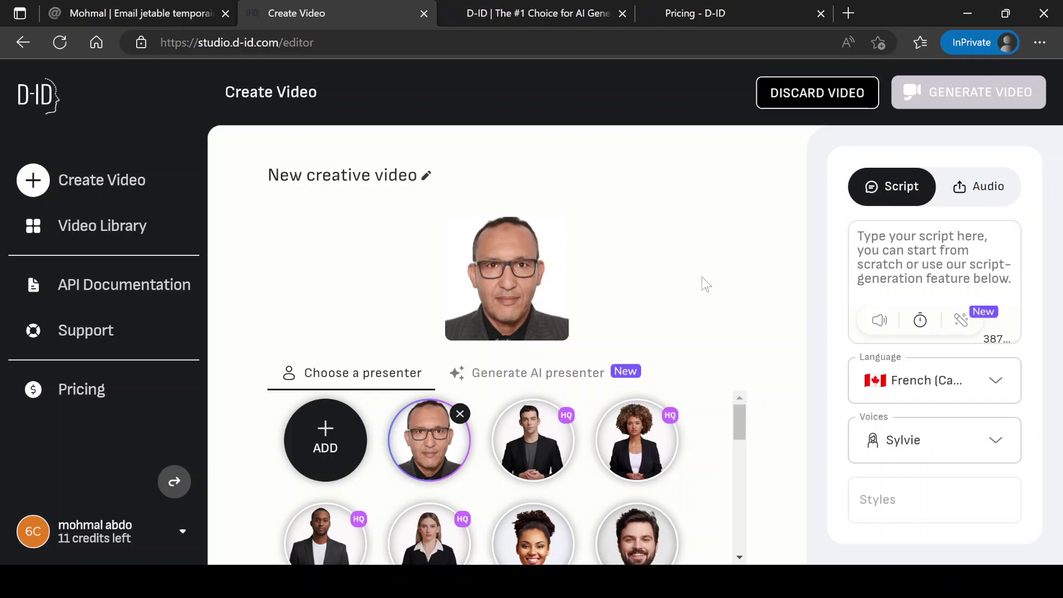
- Open AI presenter generation and review its sample avatars and recommended portrait prompts
left_click(506, 373)
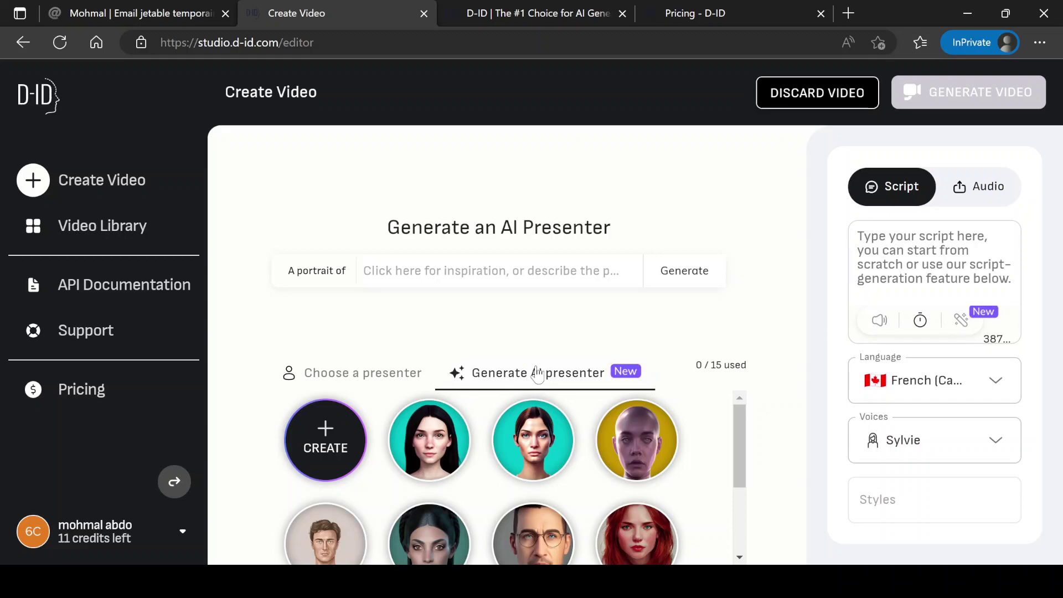
scroll(602, 445, "down", 3)
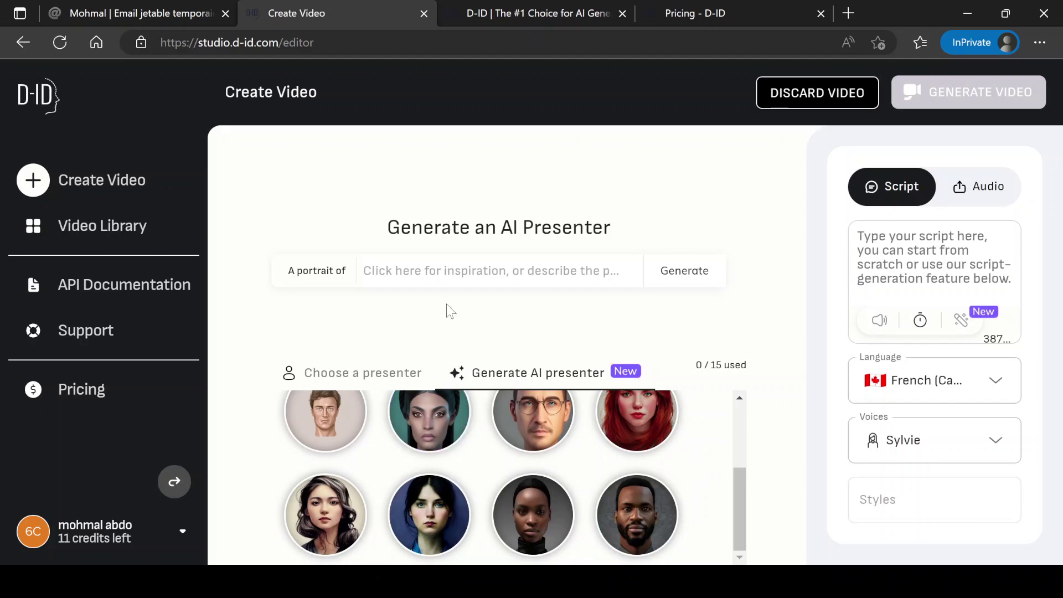
left_click(434, 271)
left_click(487, 271)
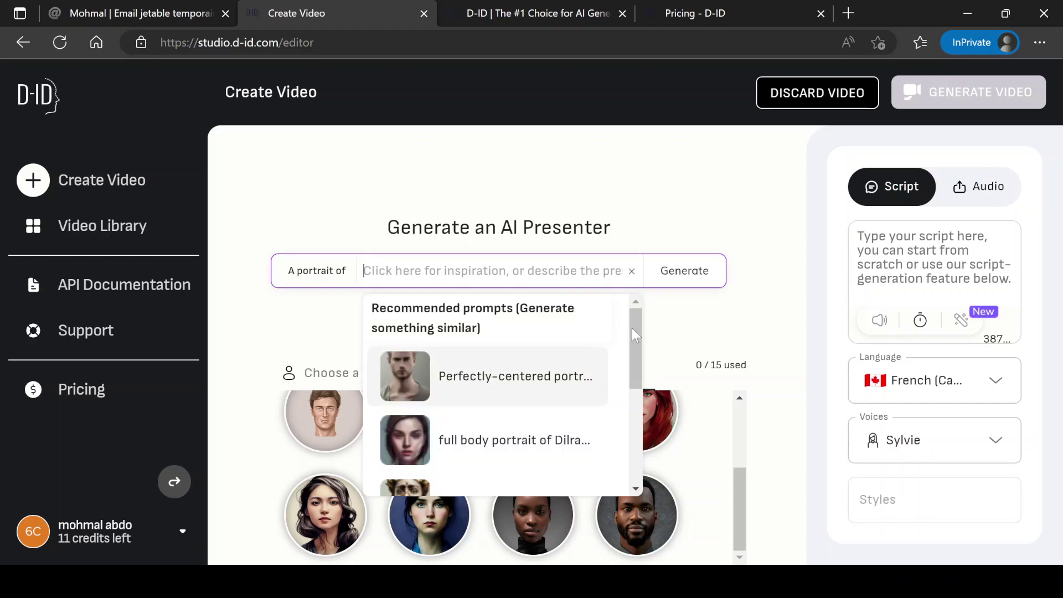
left_click_drag(632, 328, 633, 300)
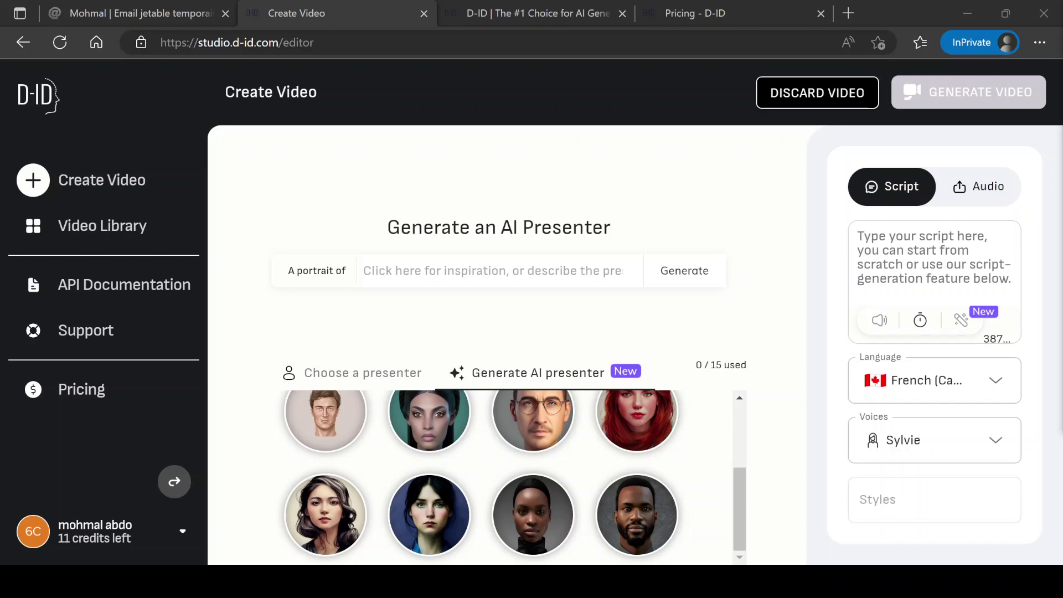
- Generate AI presenters from the copied prompt starting "Perfectly-centered portrait of a moroccan" and ending "professional photography", and add the fourth portrait to the gallery
left_click(363, 270)
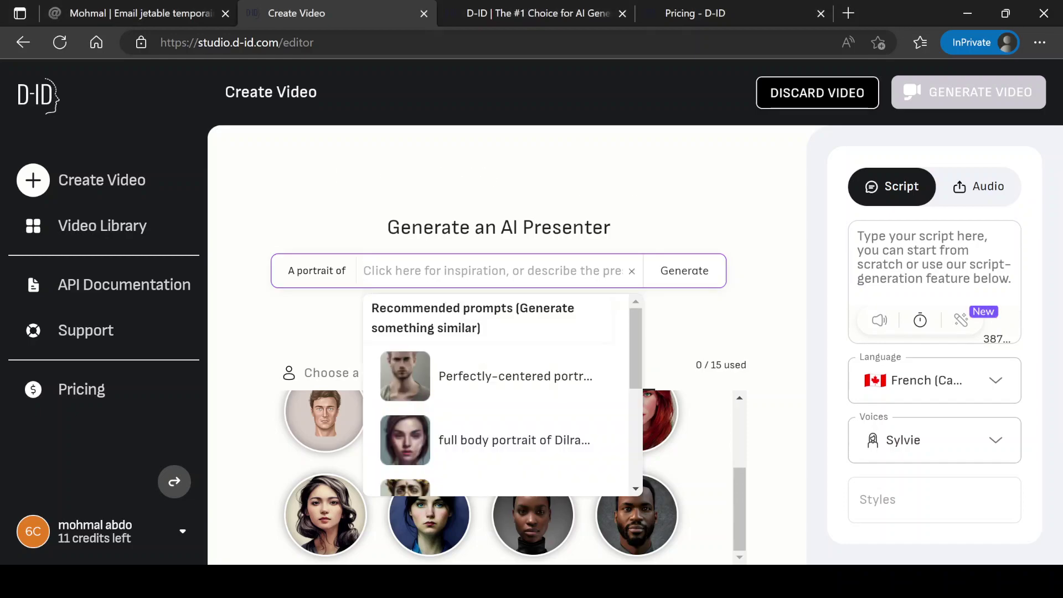
key("ctrl+v")
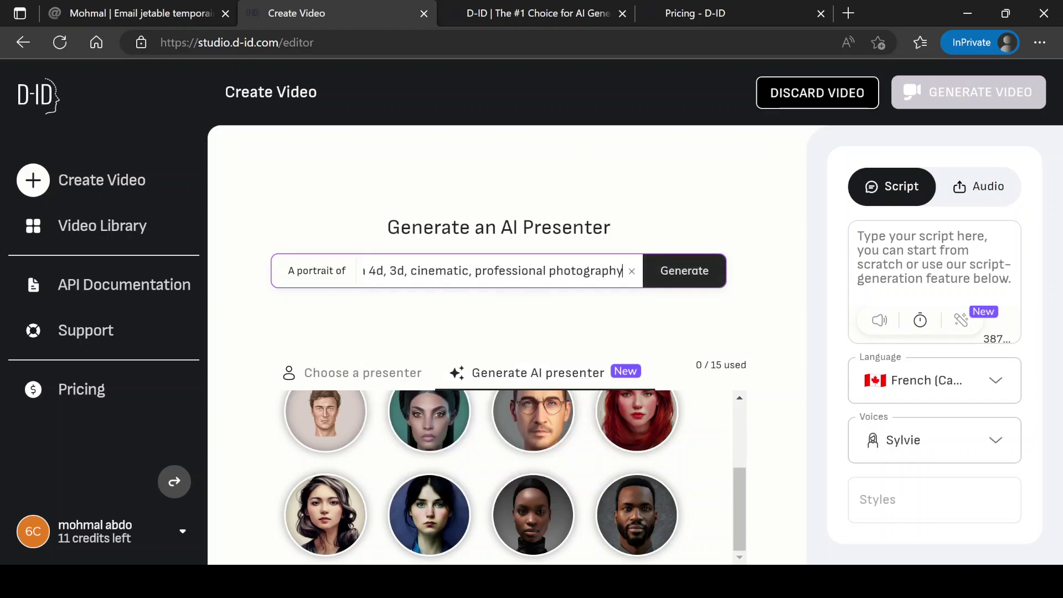
key("Home")
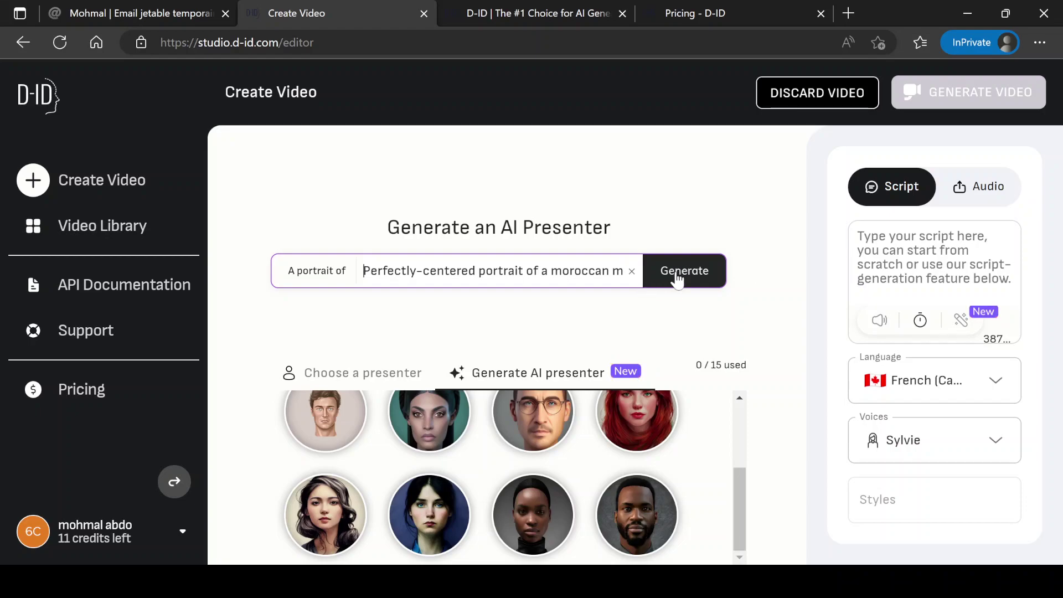
left_click(696, 375)
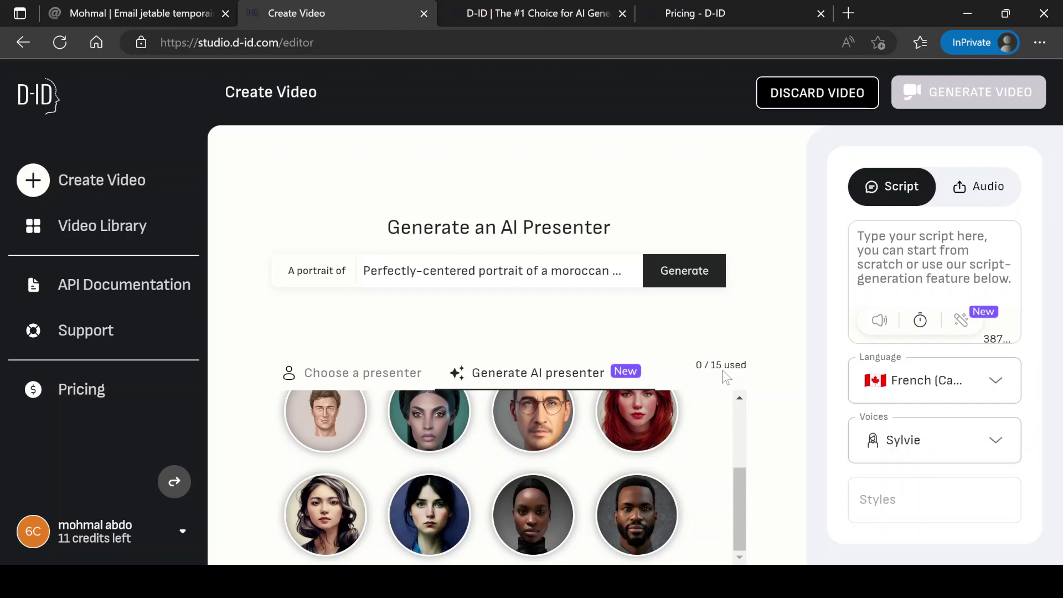
left_click(689, 271)
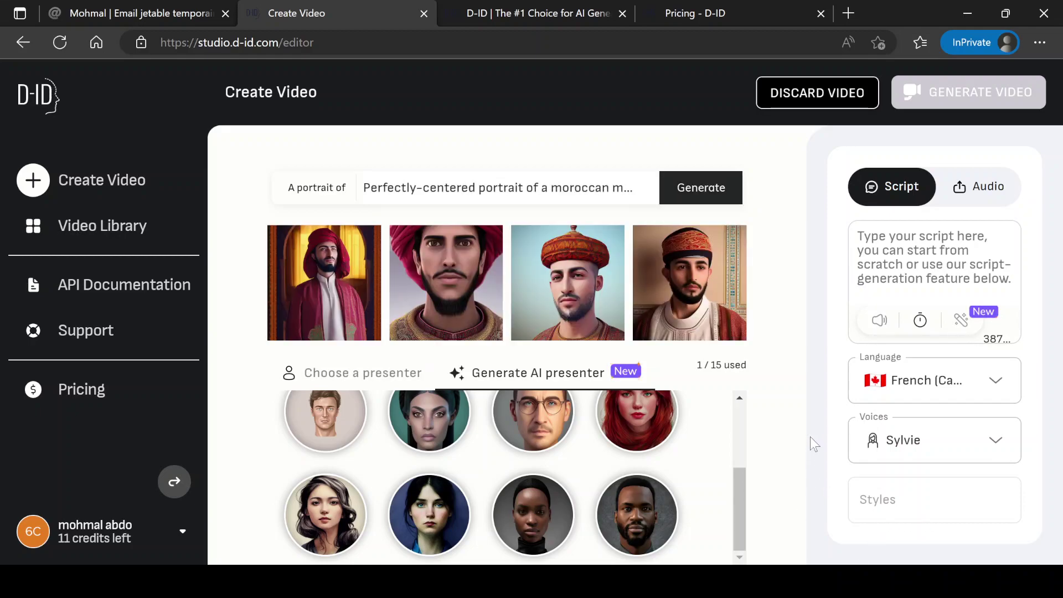
mouse_move(729, 254)
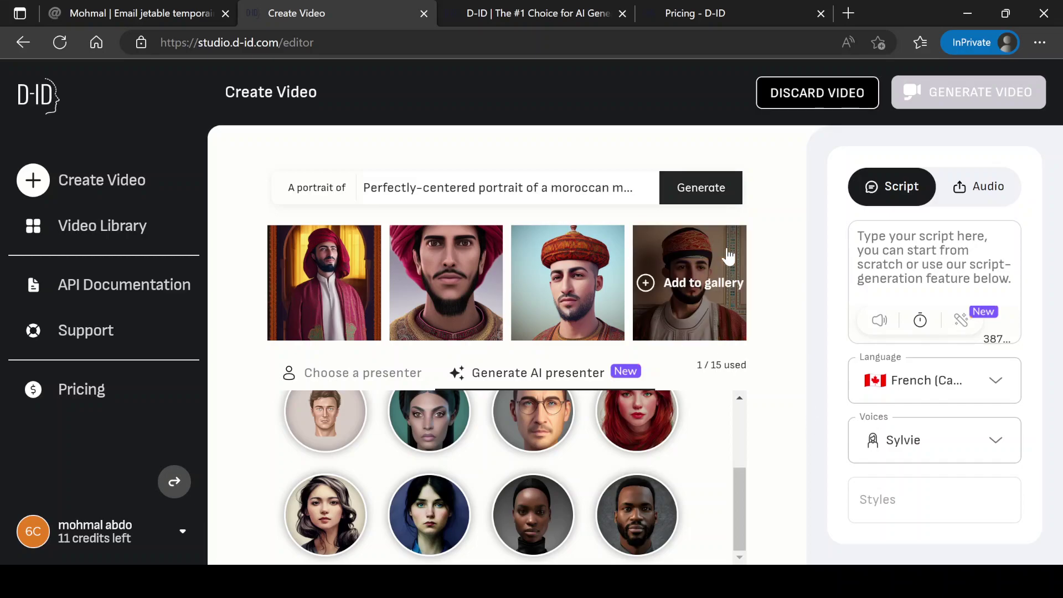
left_click(662, 281)
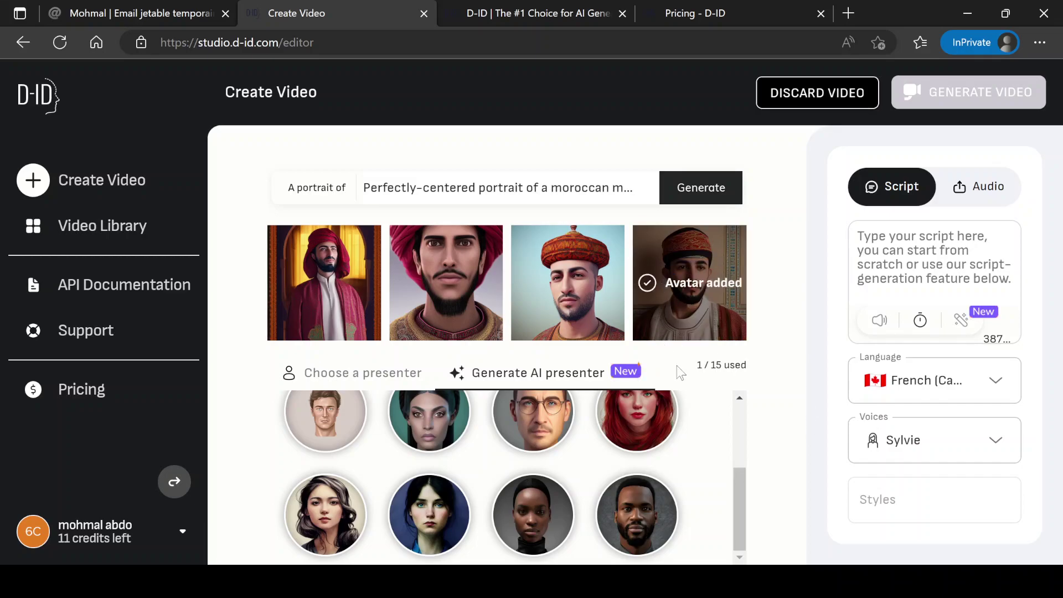
- Add the second generated portrait, the close-up of the man in the red turban, to the avatar gallery
left_click_drag(735, 533, 736, 443)
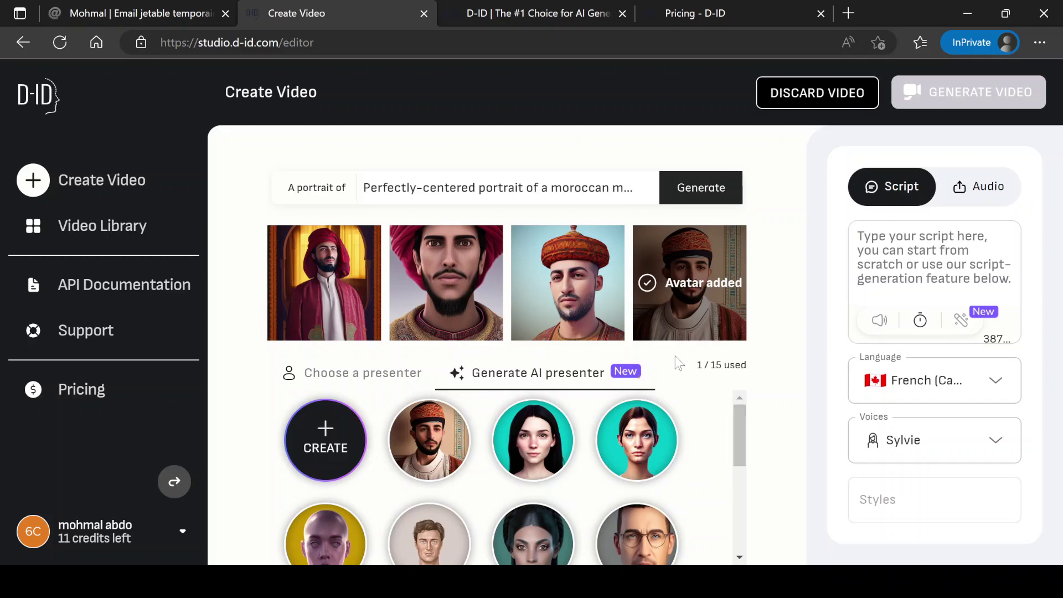
mouse_move(592, 296)
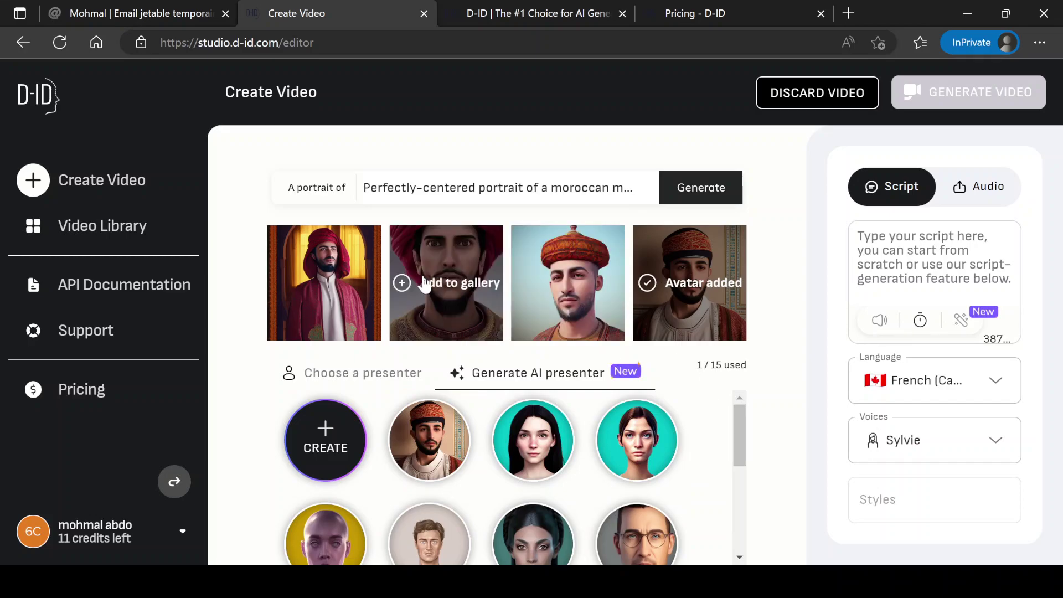
left_click(401, 285)
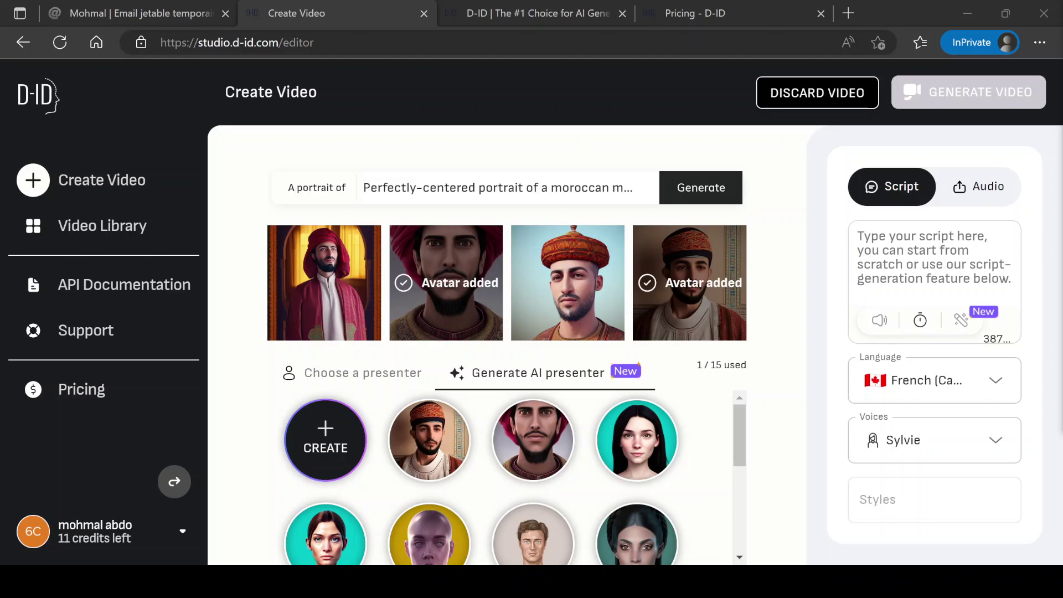
- Review the own-voice audio option and the script languages and voices on offer, keeping French (Canada) and Sylvie
left_click(979, 188)
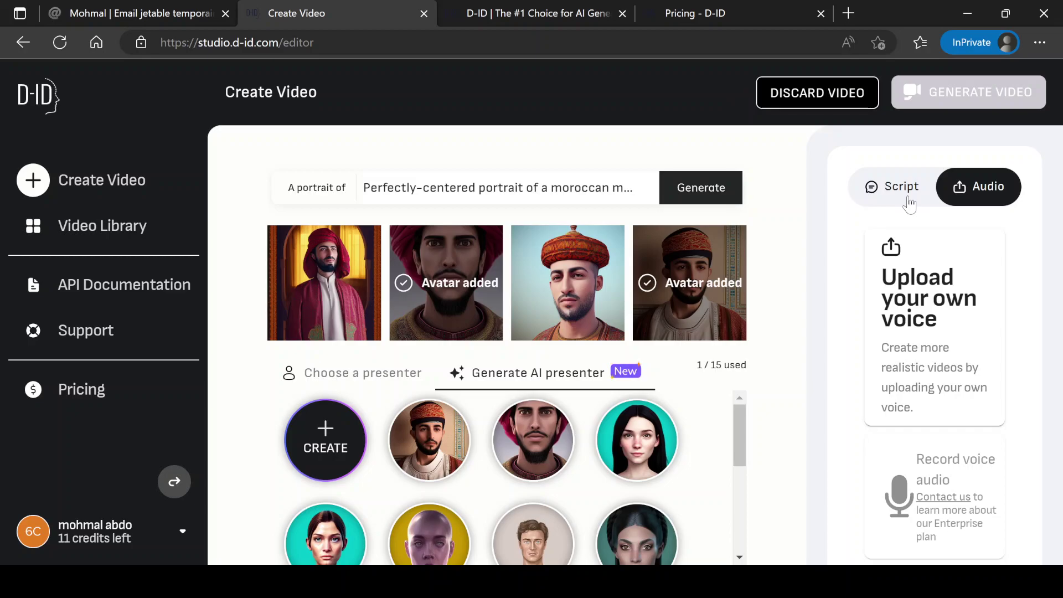
left_click(901, 188)
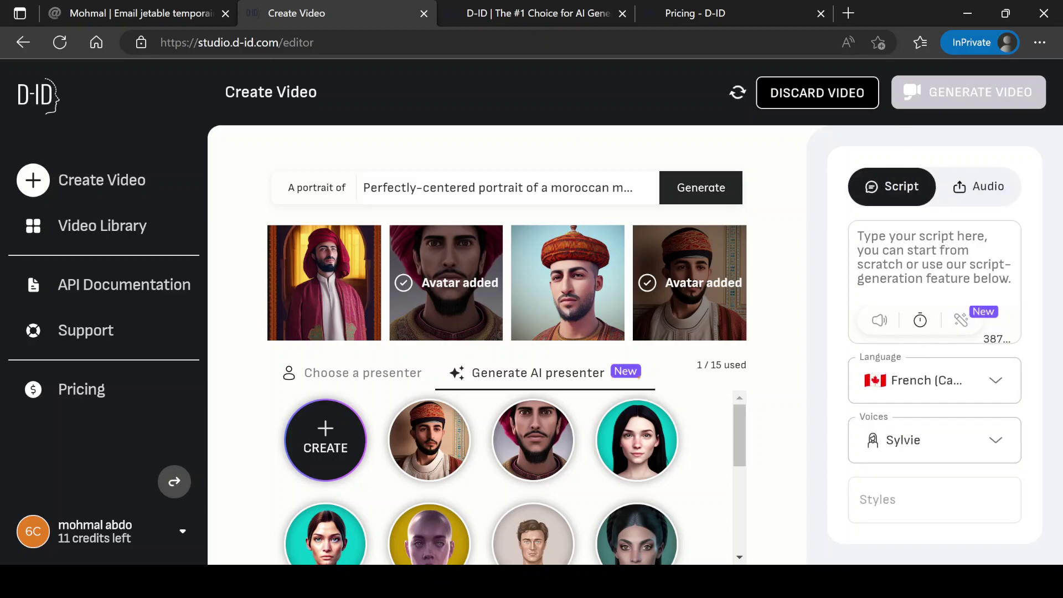
left_click(1000, 386)
scroll(983, 275, "down", 2)
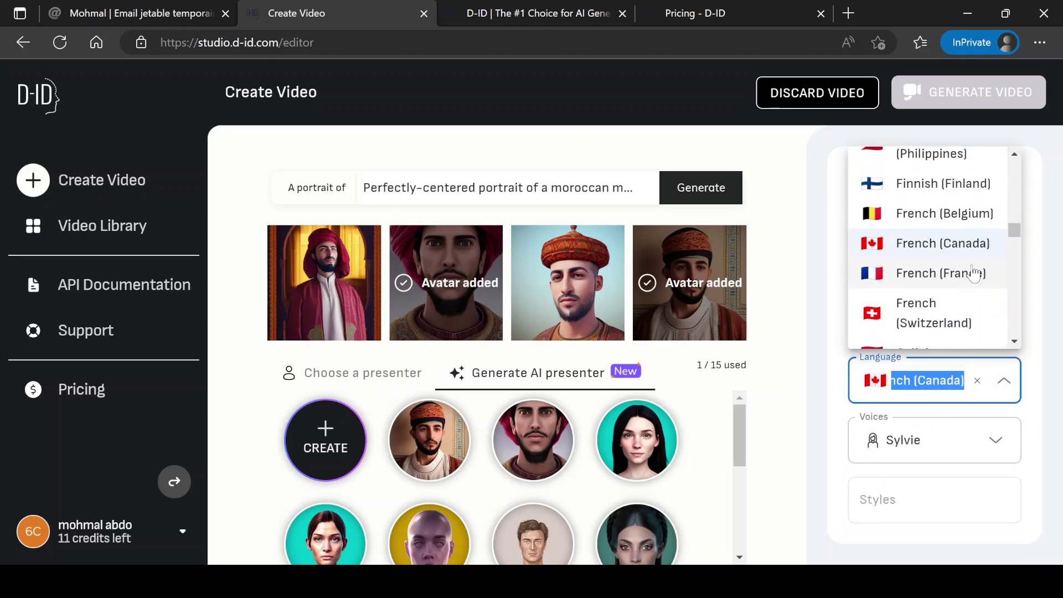
scroll(983, 275, "down", 5)
scroll(963, 247, "up", 3)
scroll(963, 247, "up", 2)
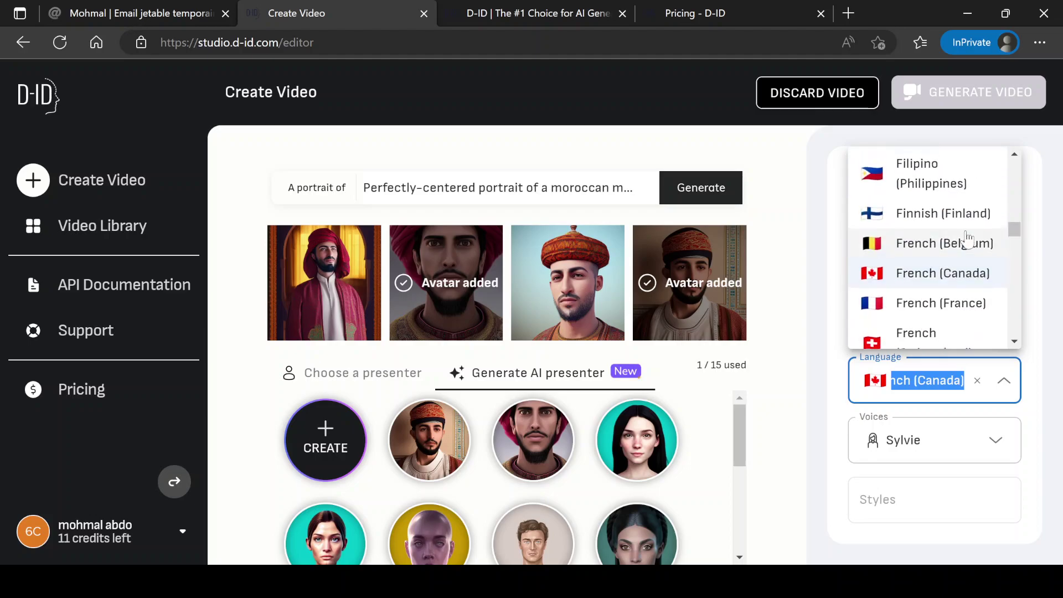
left_click(913, 273)
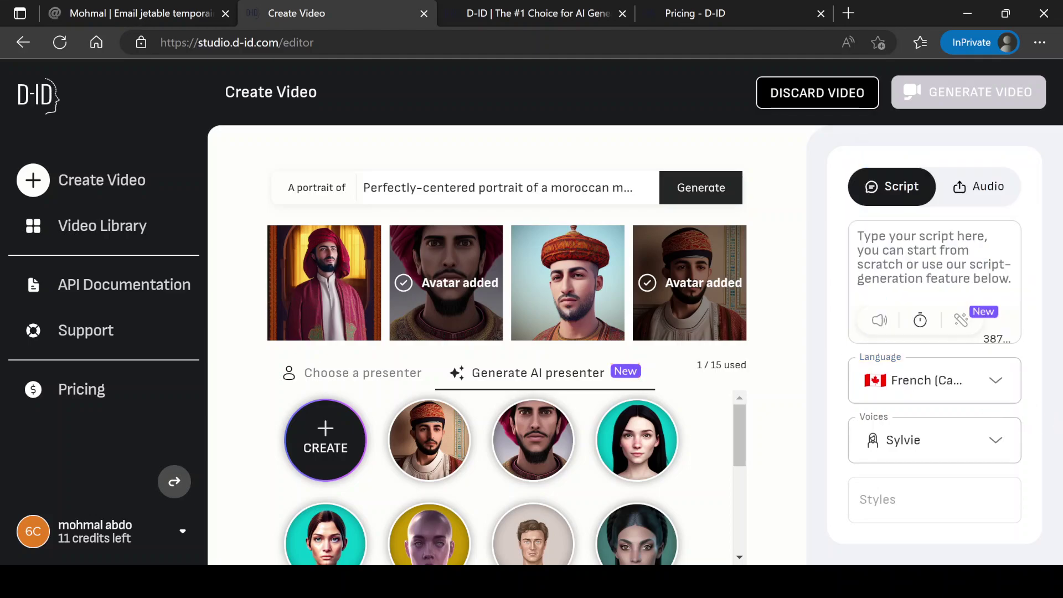
left_click(995, 440)
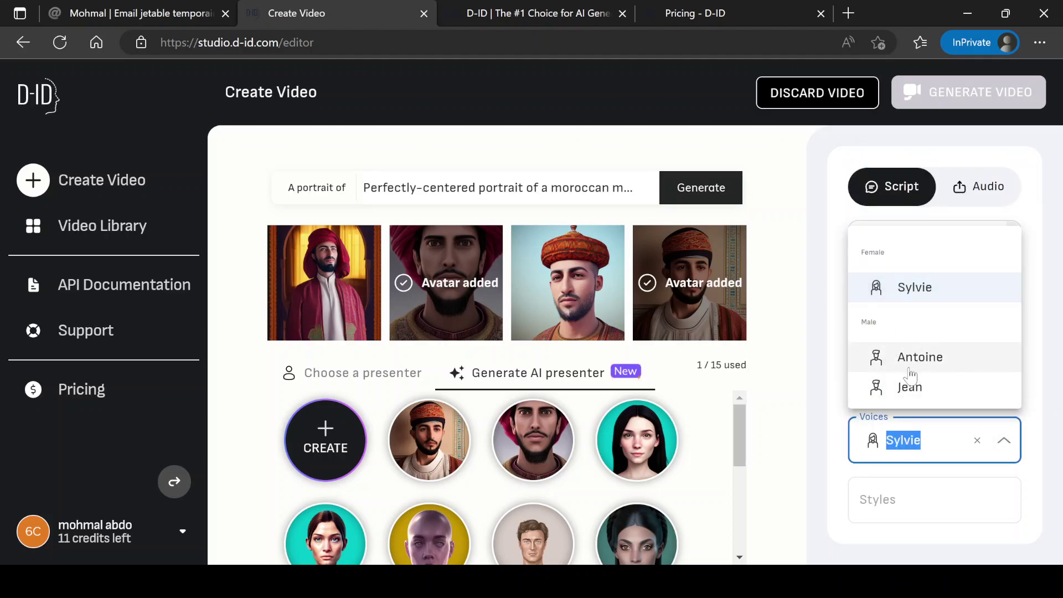
left_click(829, 394)
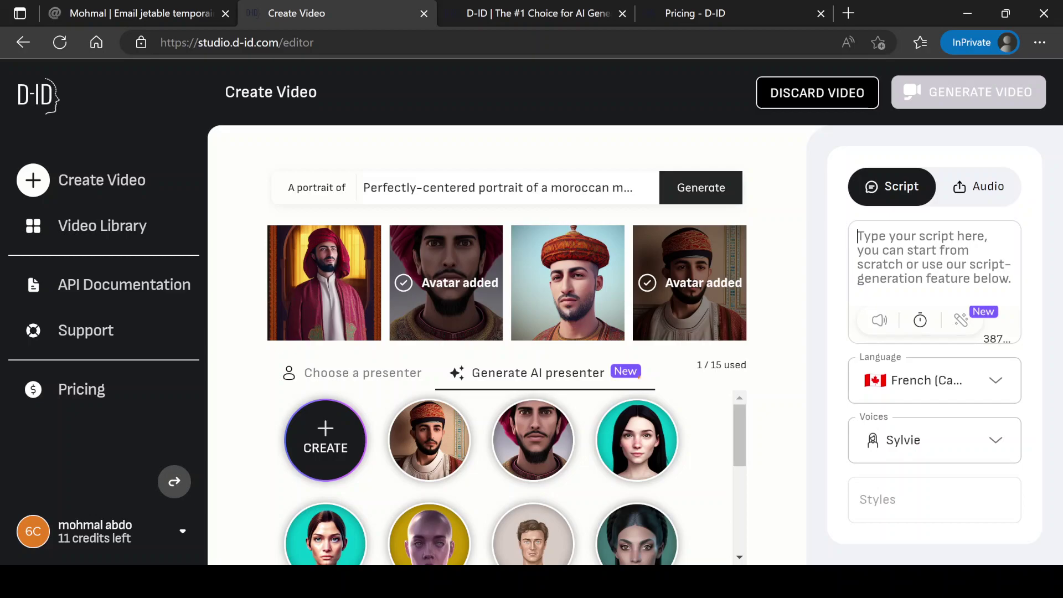
- Enter the script opening "Je suis japonais et je cherche" and have the AI script feature continue it
type("Je suis ")
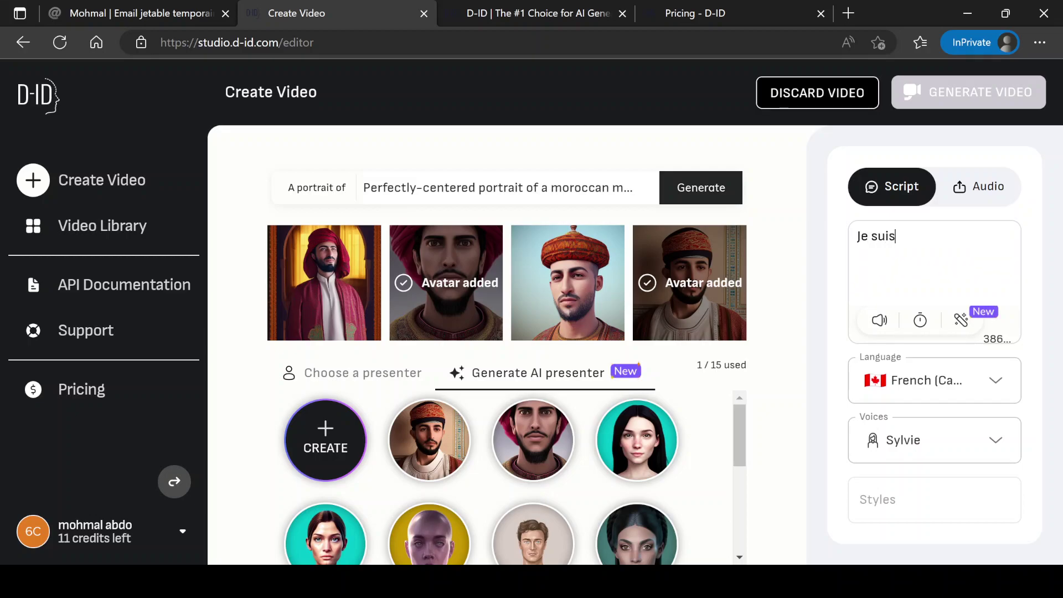
type("japonais et")
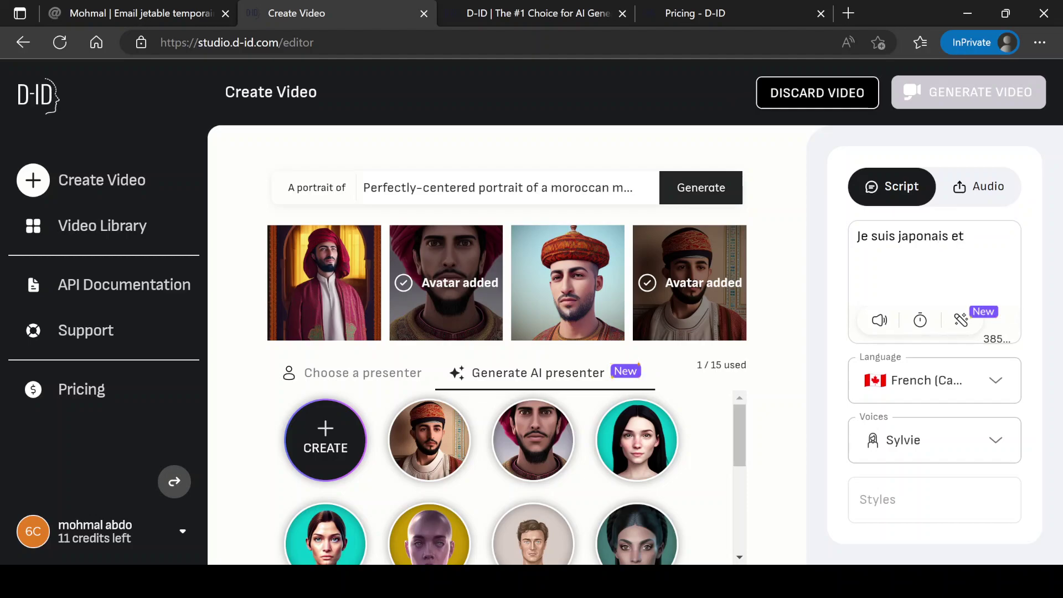
type(" je cherche")
left_click(963, 326)
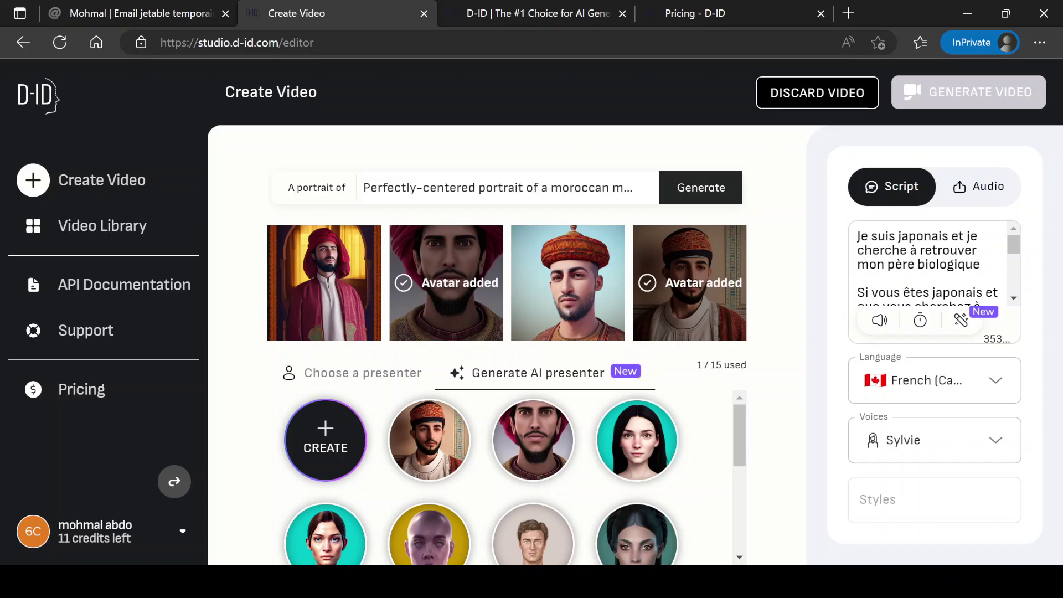
- Delete the generated continuation following "Je suis japonais et je cherche" and have the AI script feature generate another one
scroll(930, 263, "down", 3)
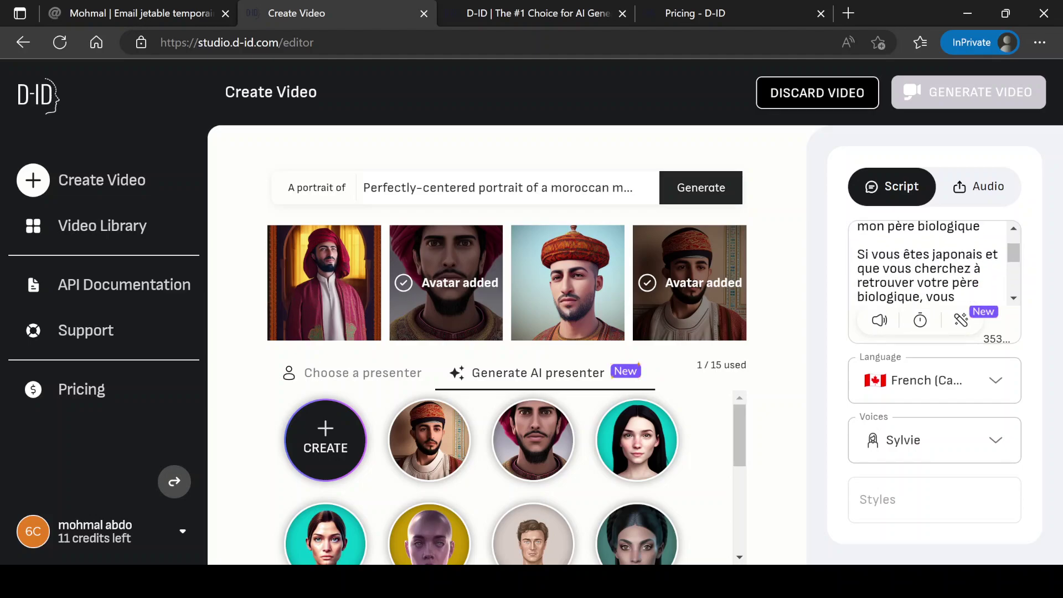
scroll(930, 263, "down", 1)
scroll(930, 263, "down", 1)
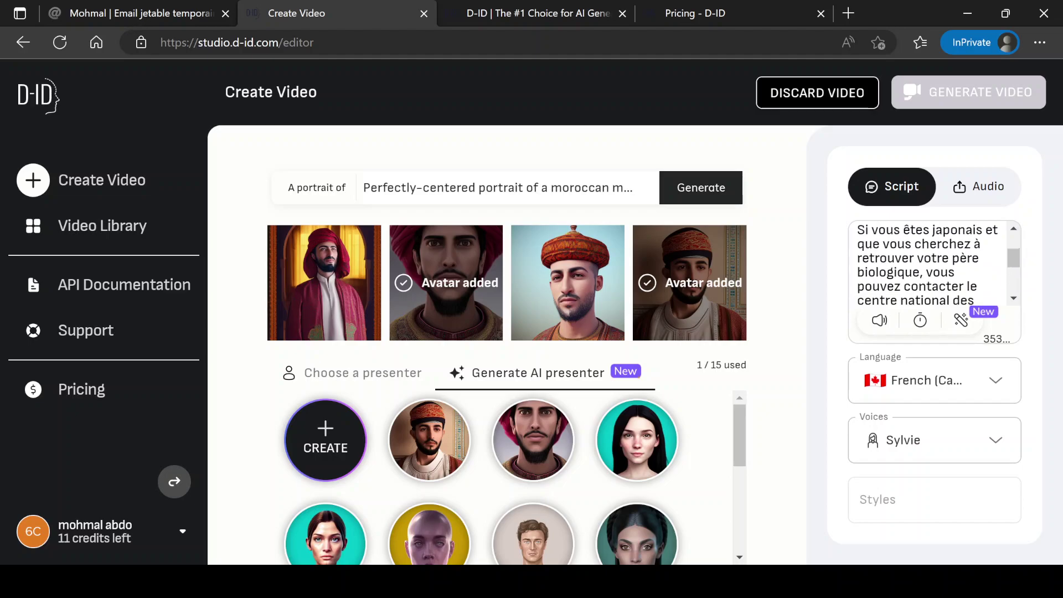
scroll(930, 263, "down", 1)
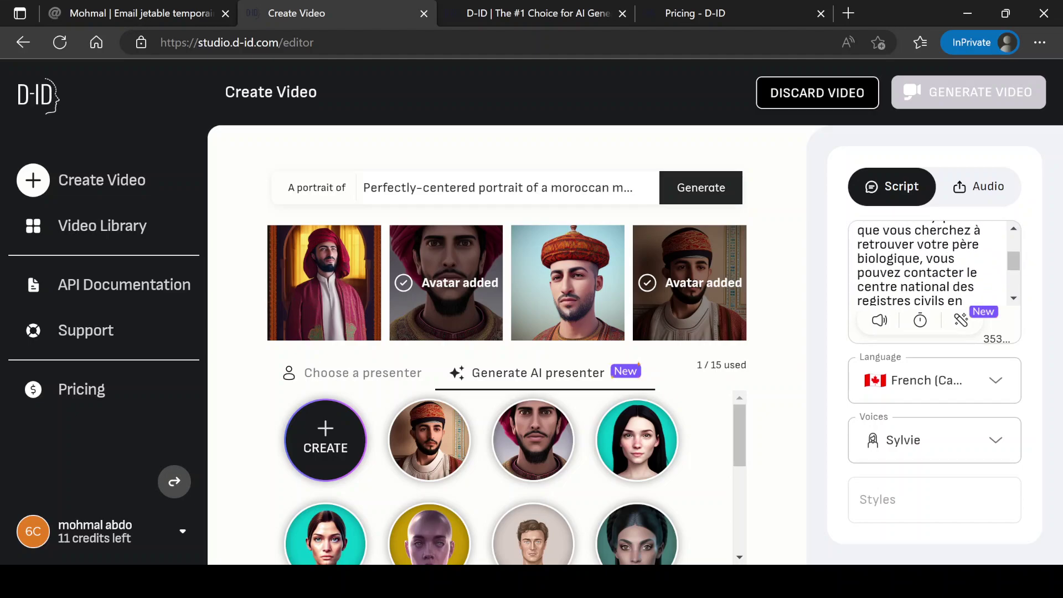
scroll(930, 263, "down", 3)
scroll(930, 263, "up", 7)
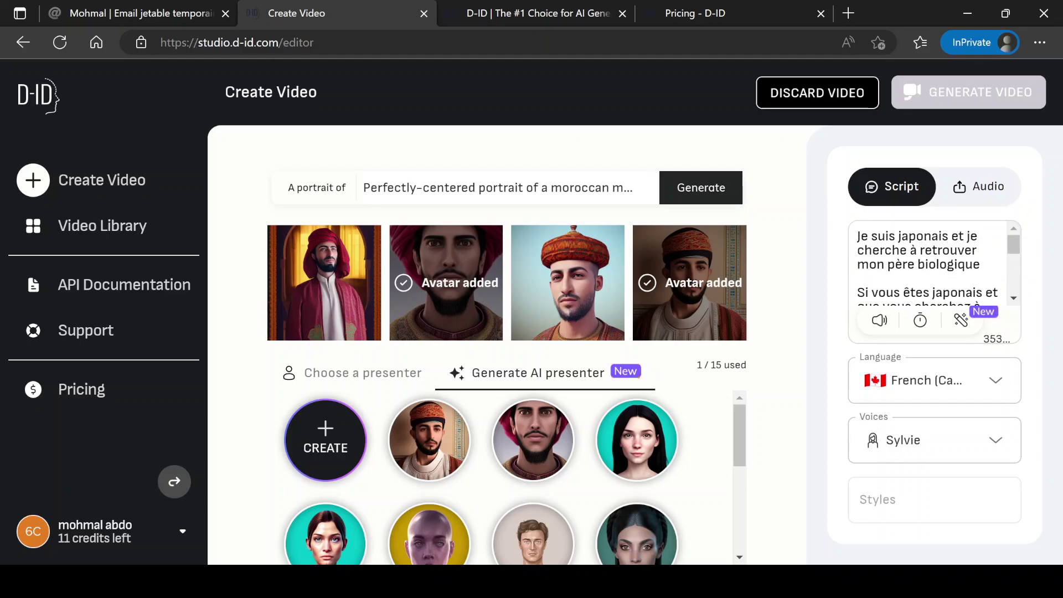
left_click_drag(908, 250, 934, 320)
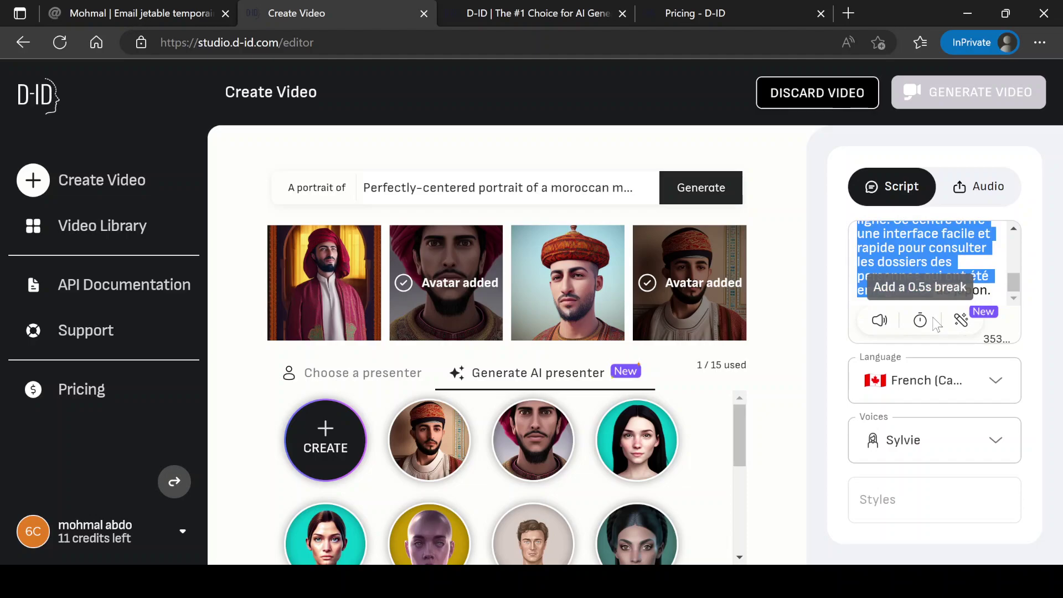
key("BackSpace")
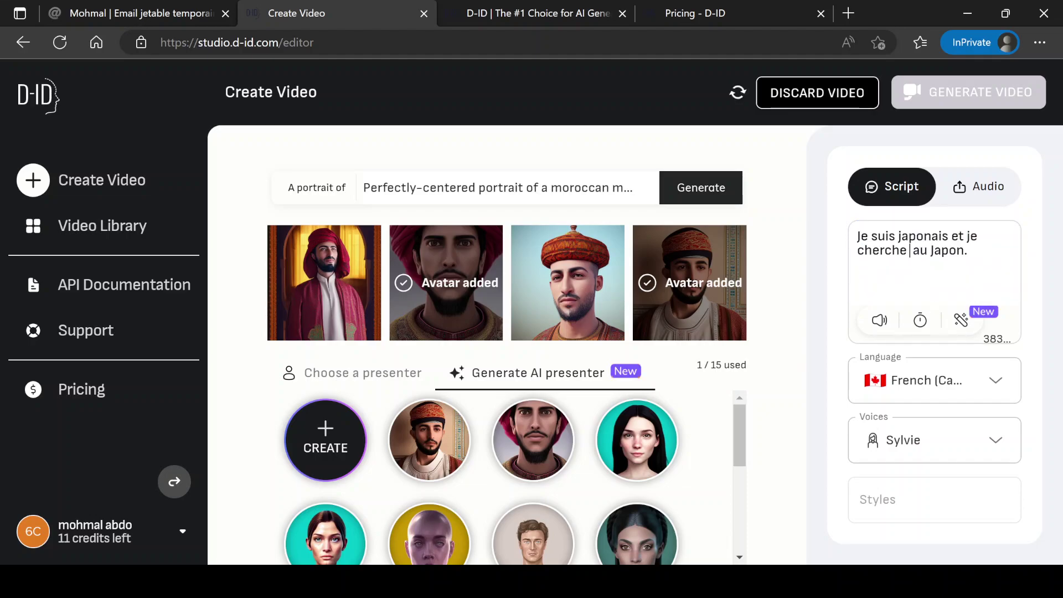
key("shift+Left")
key("shift+Left")
key("shift+Left")
key("shift+Left")
key("shift+Left")
key("shift+Left")
key("shift+Left")
key("shift+Left")
key("shift+Left")
key("shift+Left")
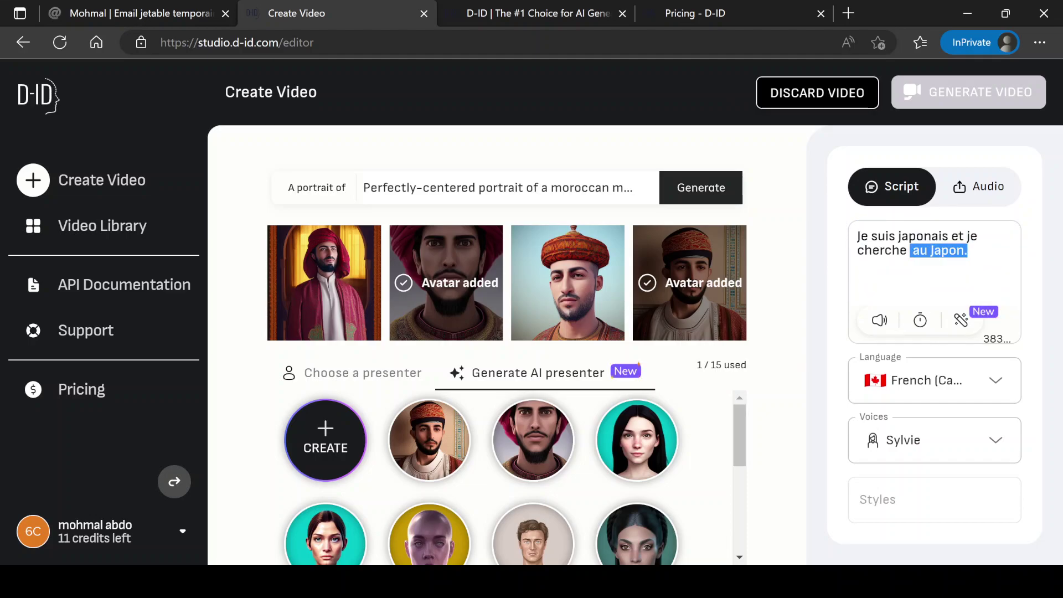
key("BackSpace")
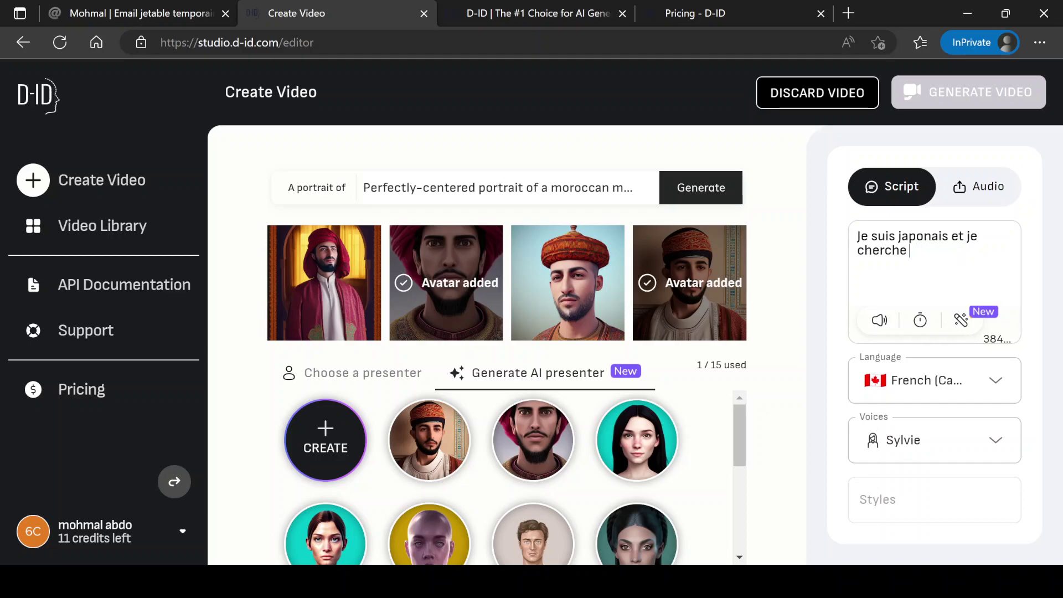
left_click(961, 321)
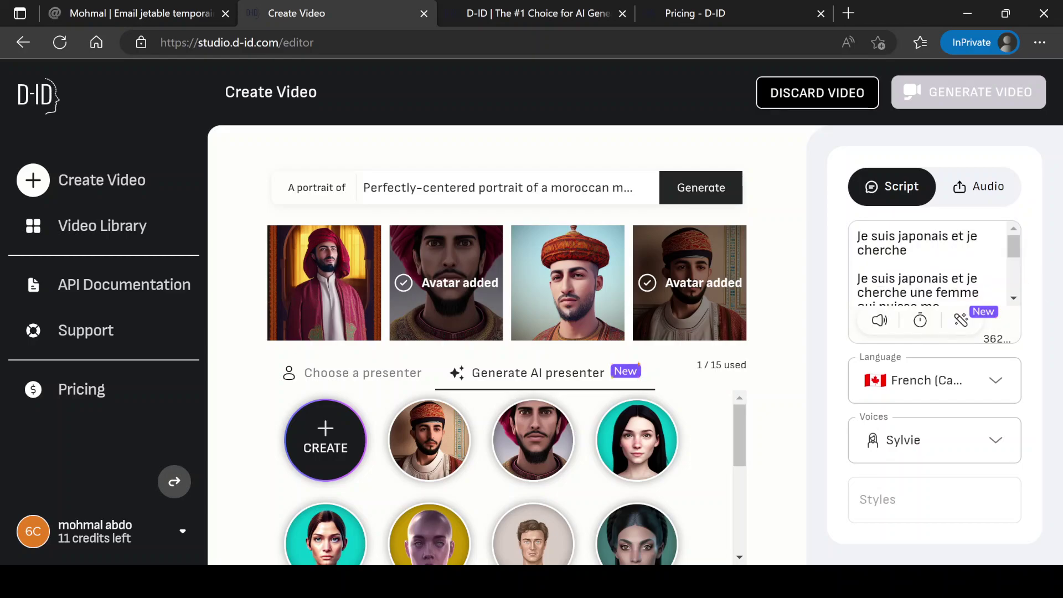
- Read through the newly generated script and select the gallery avatar with the red turban as the video's presenter
scroll(929, 263, "down", 3)
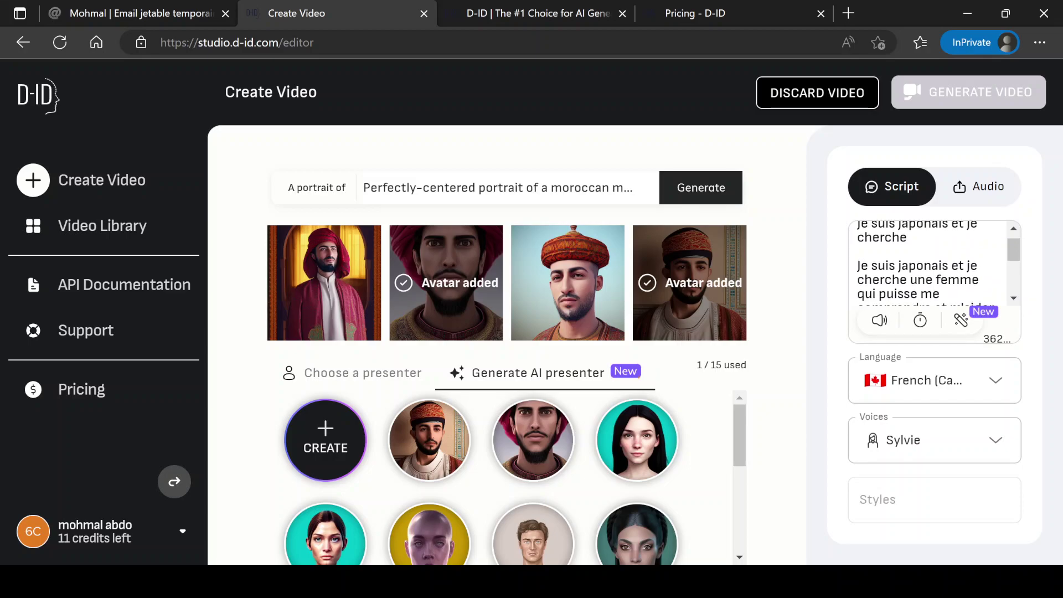
scroll(930, 263, "down", 1)
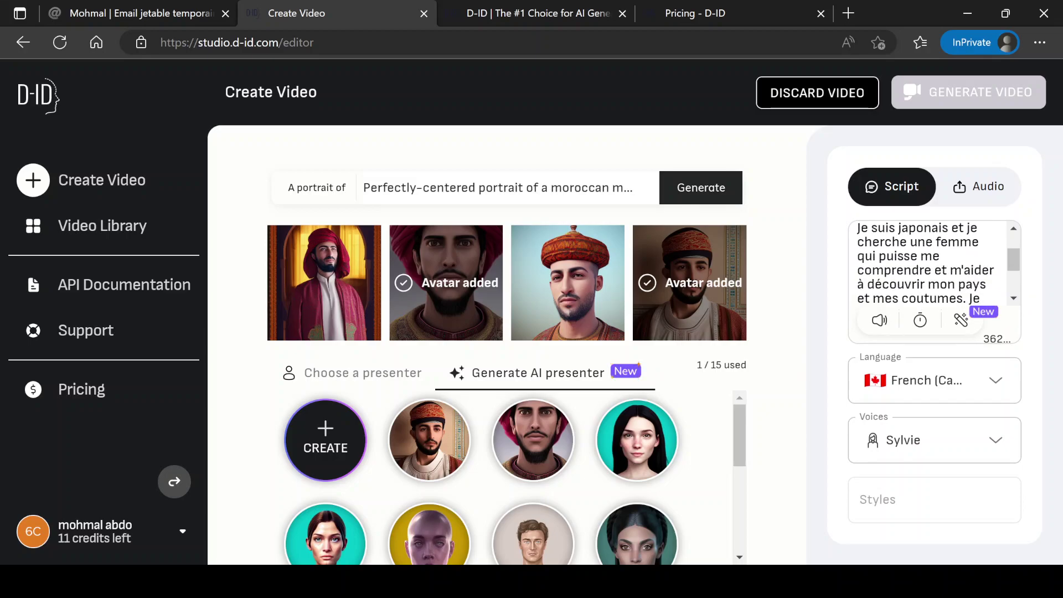
scroll(930, 263, "down", 1)
scroll(930, 263, "down", 2)
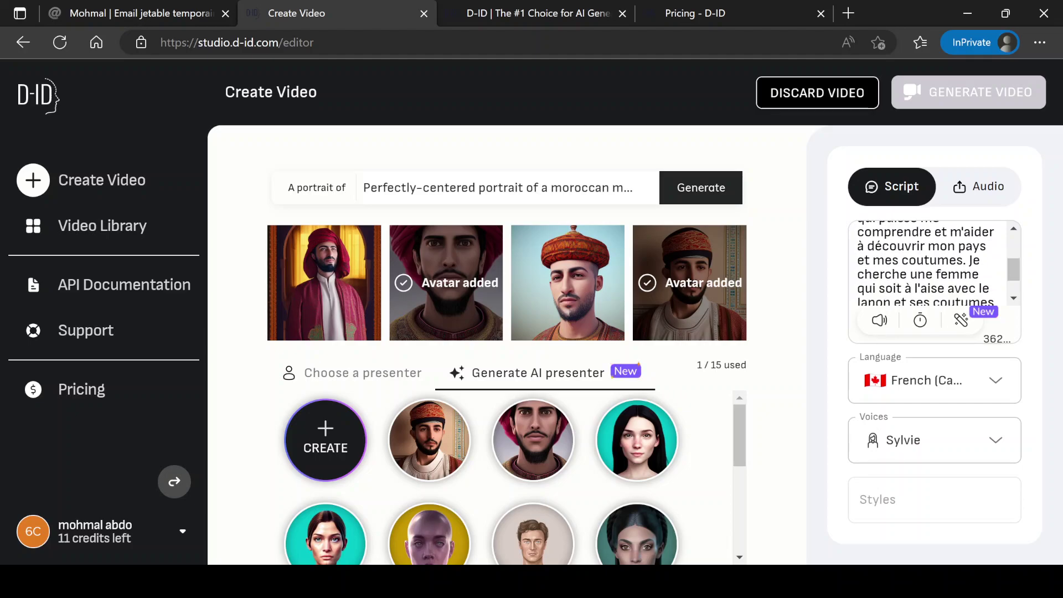
scroll(930, 263, "down", 1)
scroll(930, 263, "down", 2)
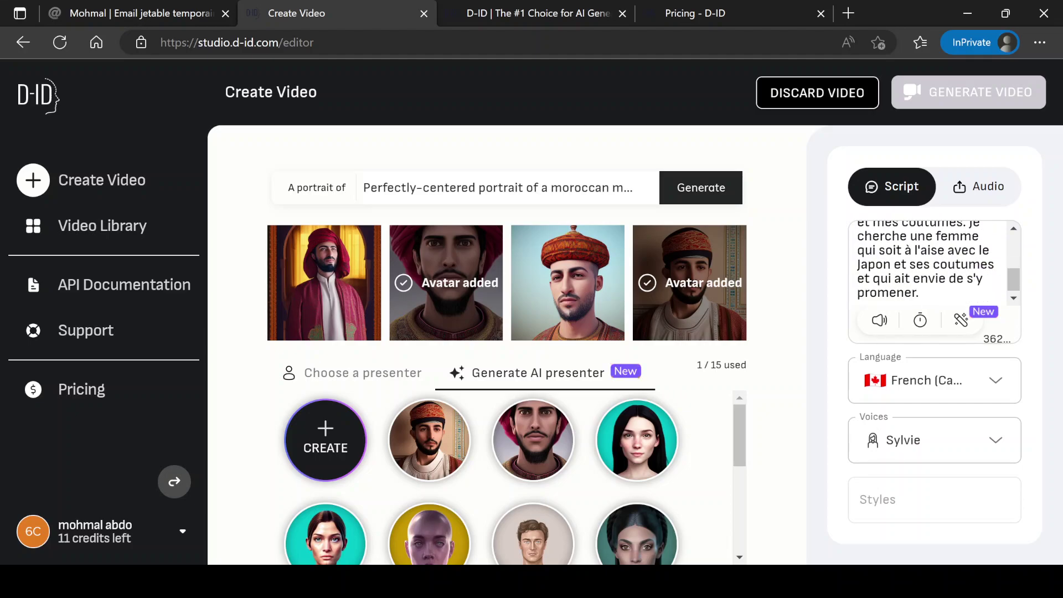
scroll(930, 263, "down", 1)
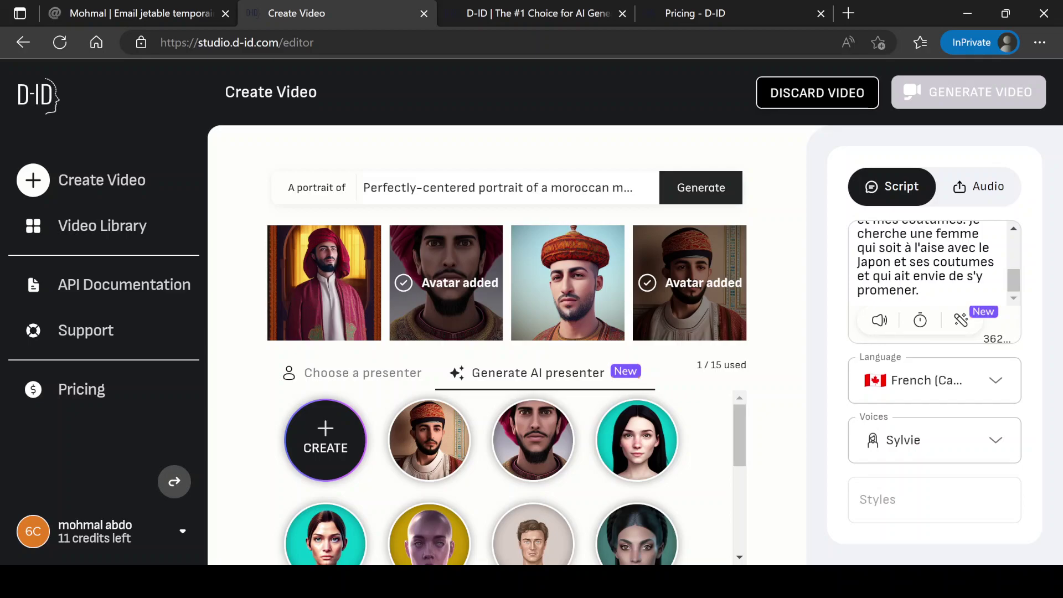
scroll(930, 263, "up", 3)
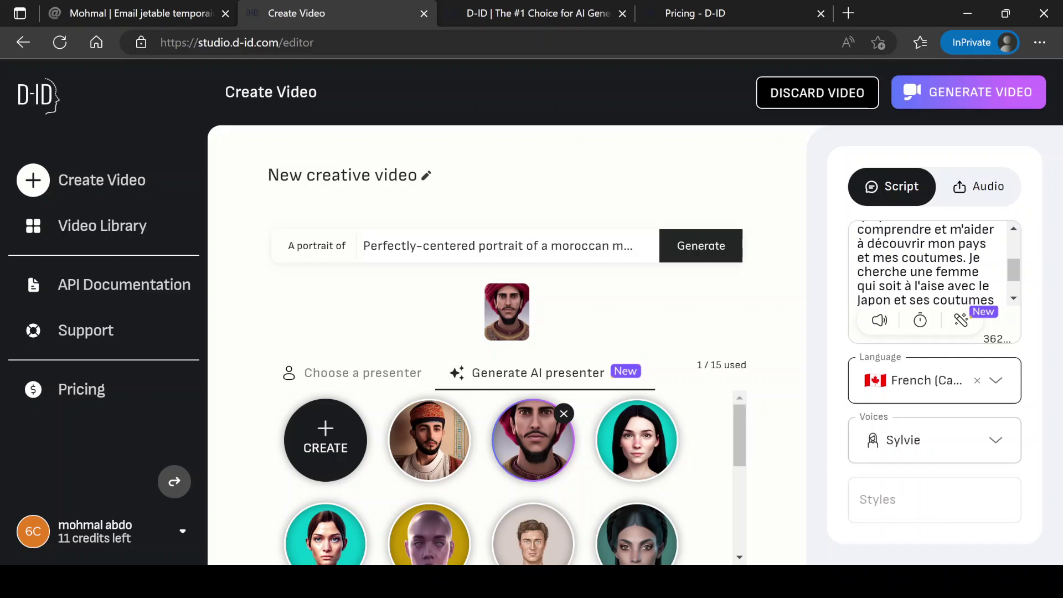
- Listen to the script in the Sylvie voice, change the voice to Jean and preview the script again
left_click(879, 322)
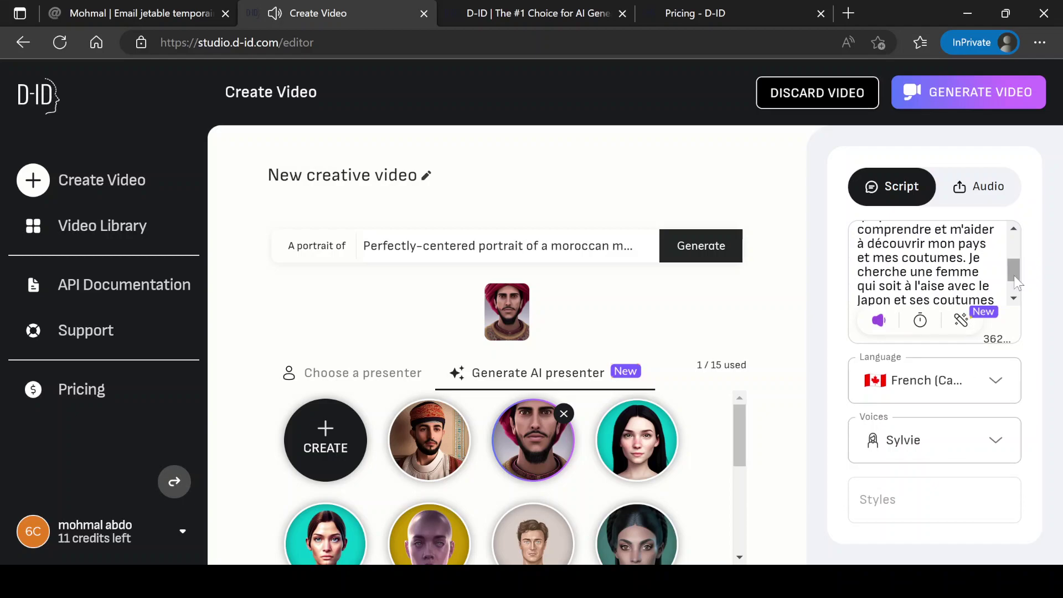
left_click_drag(1014, 275, 1014, 297)
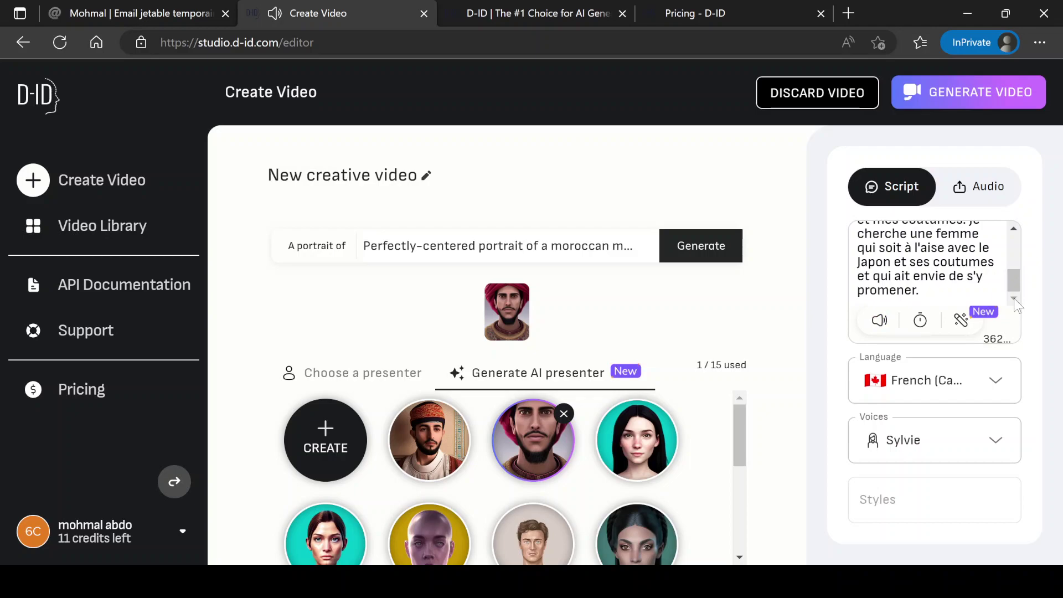
left_click(995, 444)
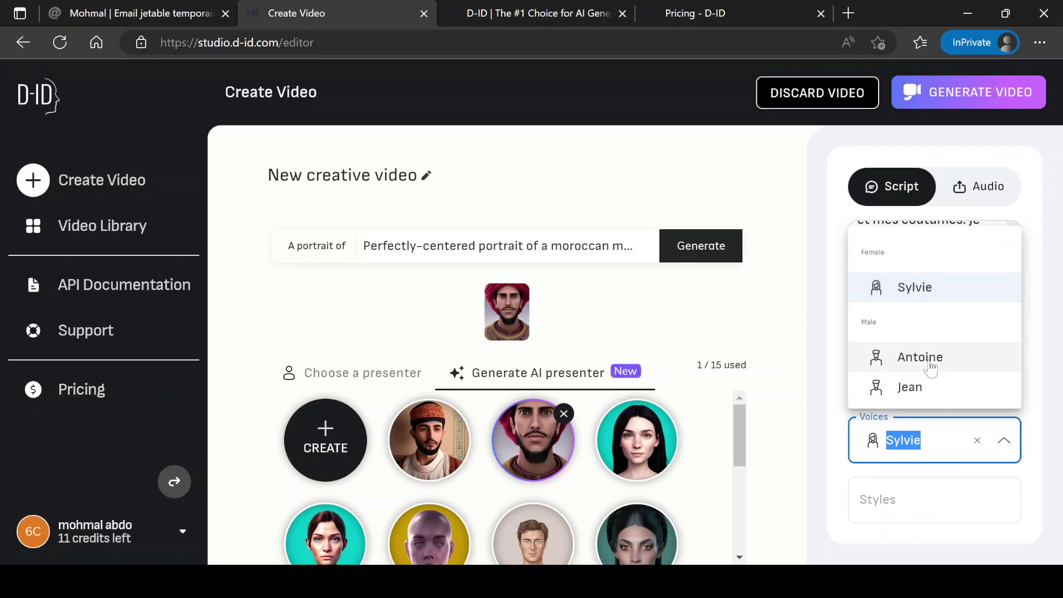
left_click(916, 388)
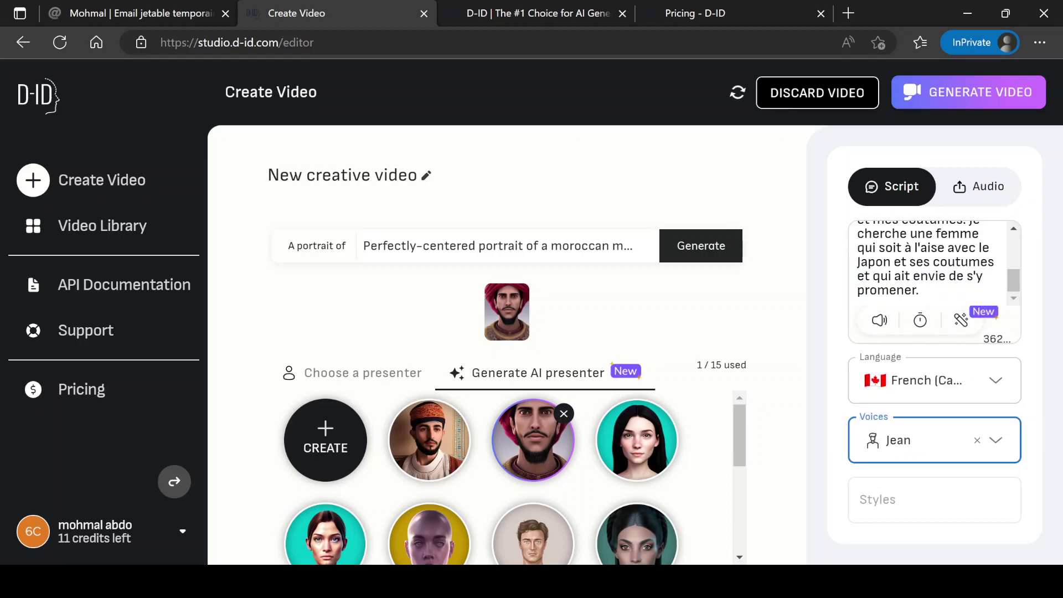
left_click(879, 326)
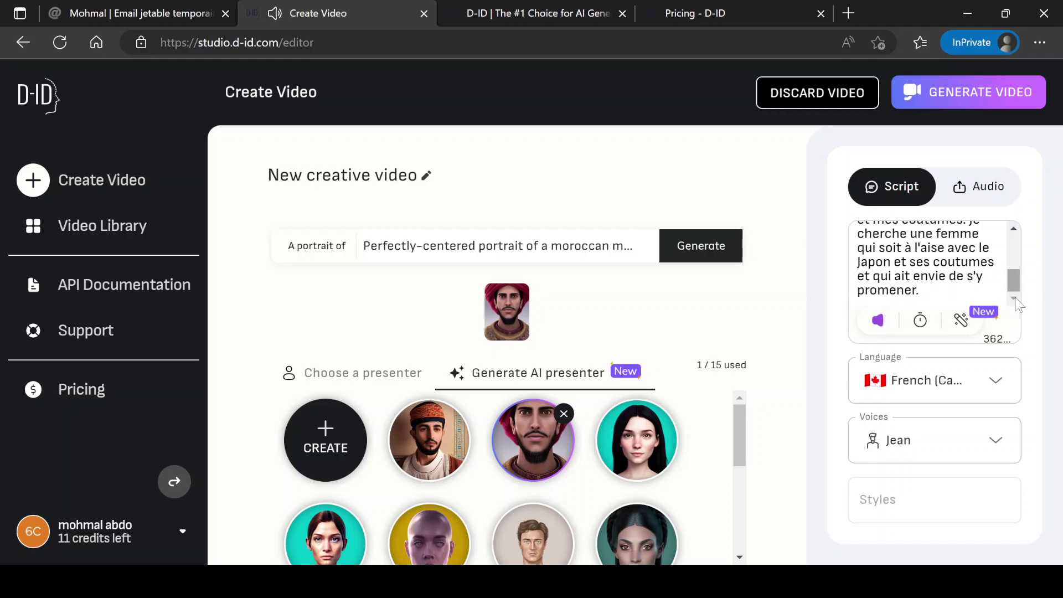
left_click(876, 326)
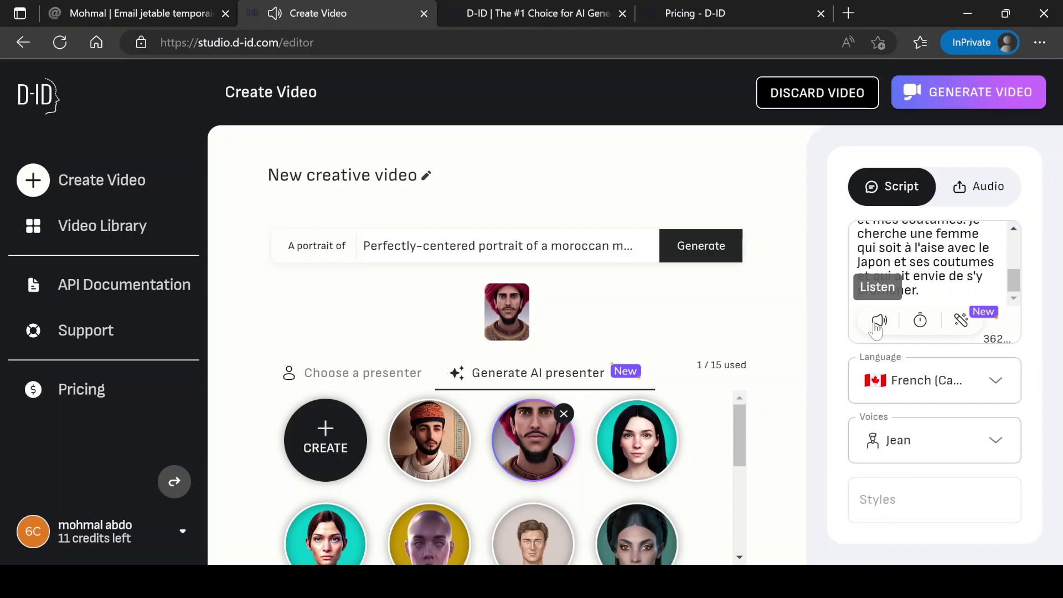
- Change the script's language to English (United States)
left_click(1000, 380)
scroll(941, 294, "up", 2)
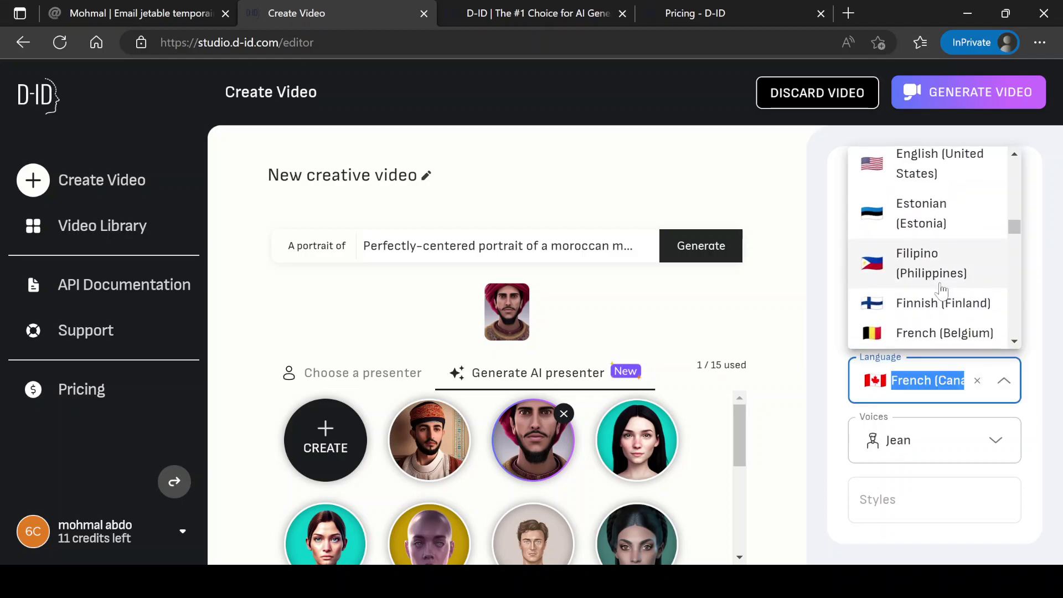
left_click(914, 227)
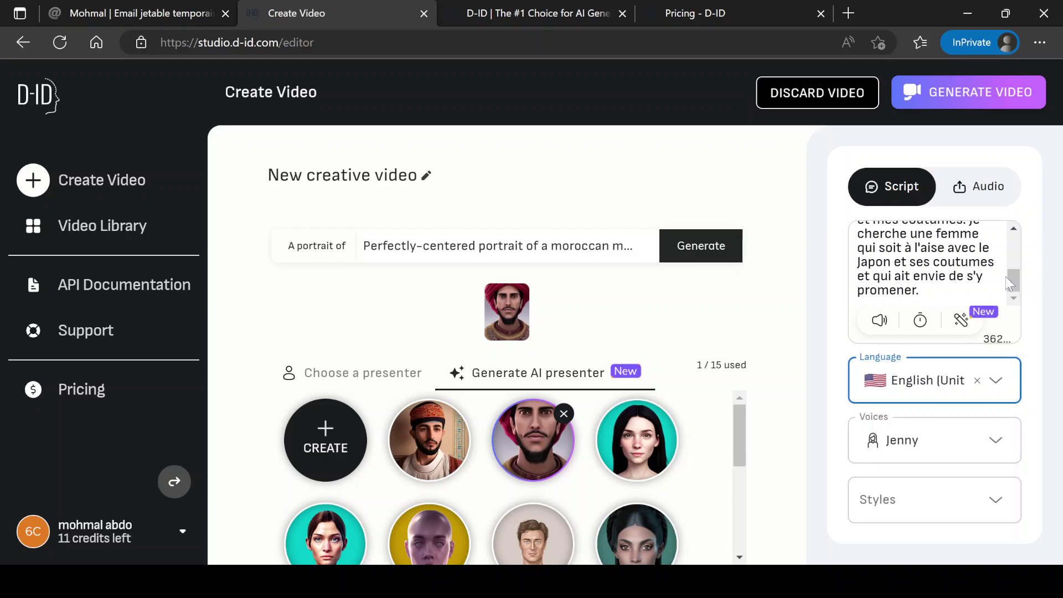
- Delete the duplicated opening "Je suis japonais et je cherche" at the start of the script
left_click_drag(1017, 282, 1016, 244)
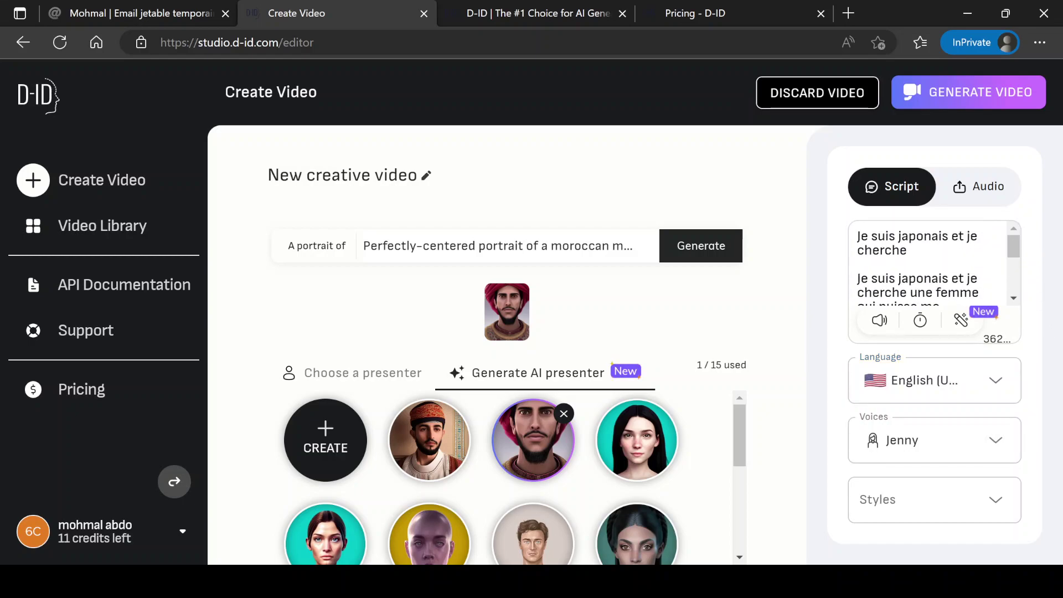
left_click_drag(912, 250, 860, 236)
key("BackSpace")
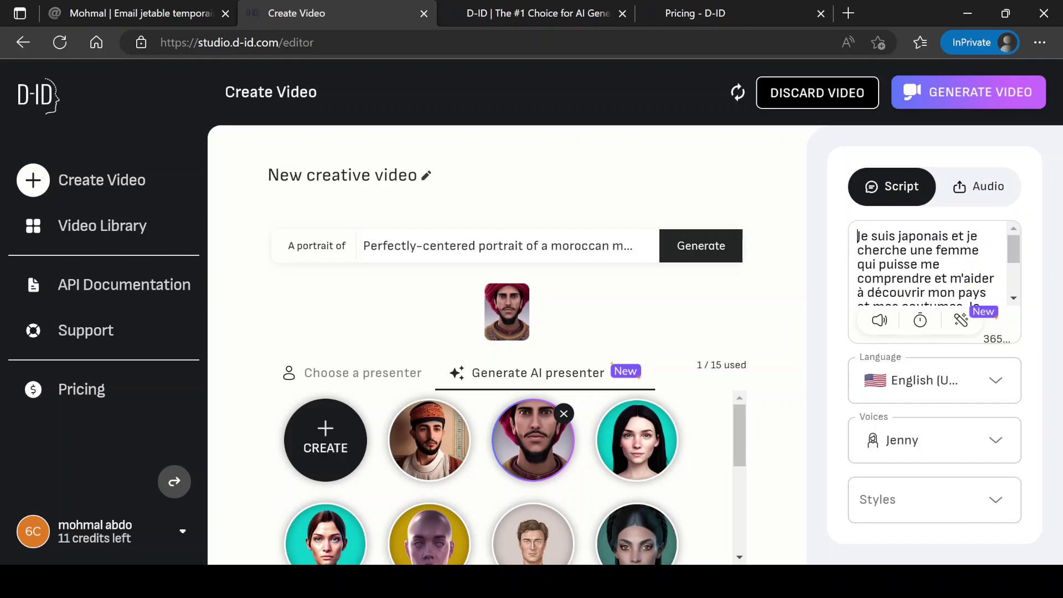
- Change the voice to the male voice Brandon and preview the script with it
left_click(996, 446)
scroll(950, 350, "down", 2)
scroll(953, 347, "down", 5)
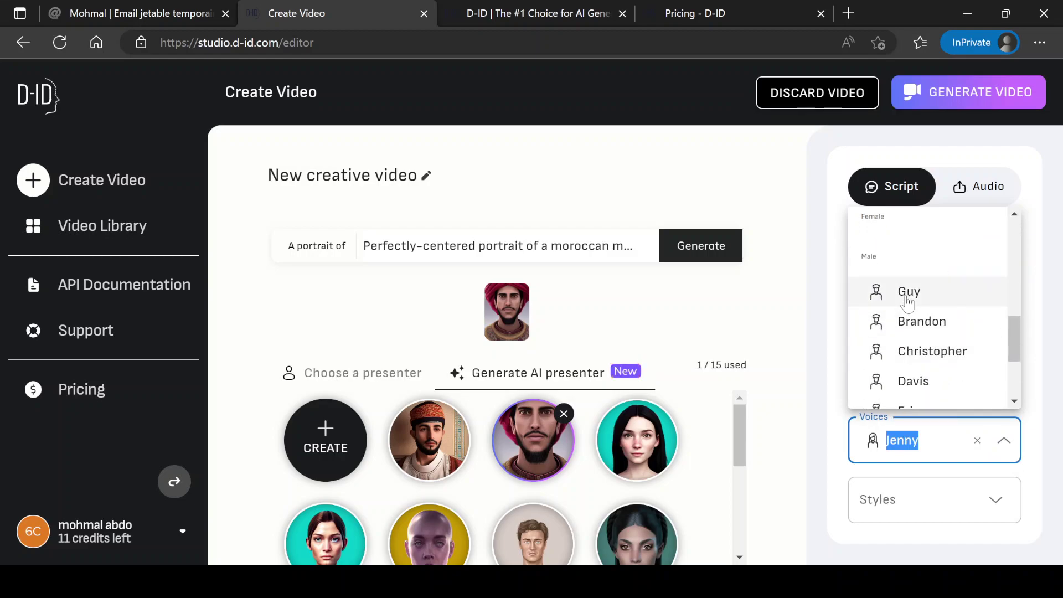
left_click(910, 323)
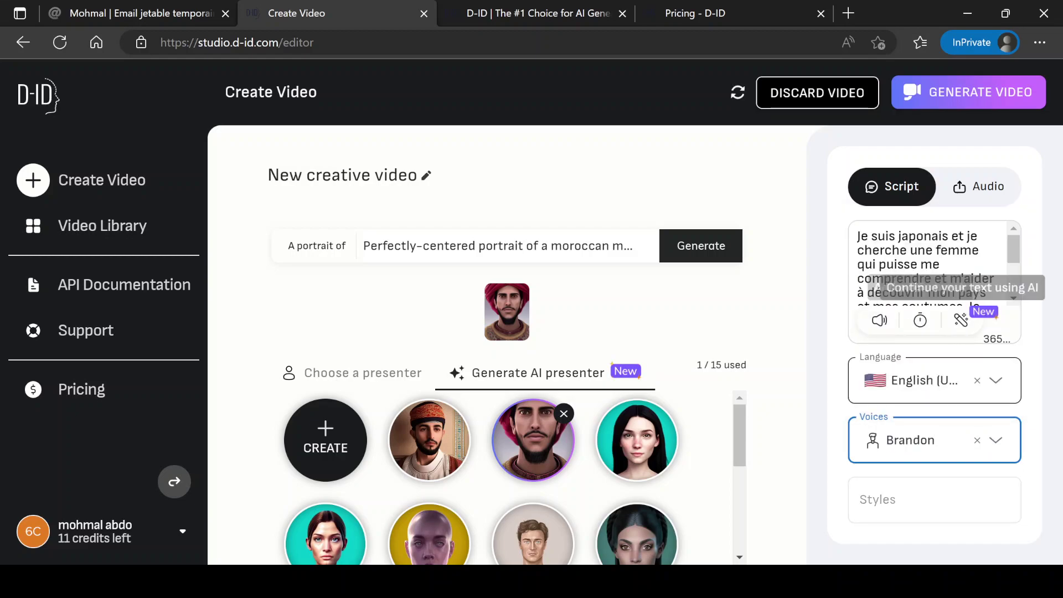
left_click(880, 326)
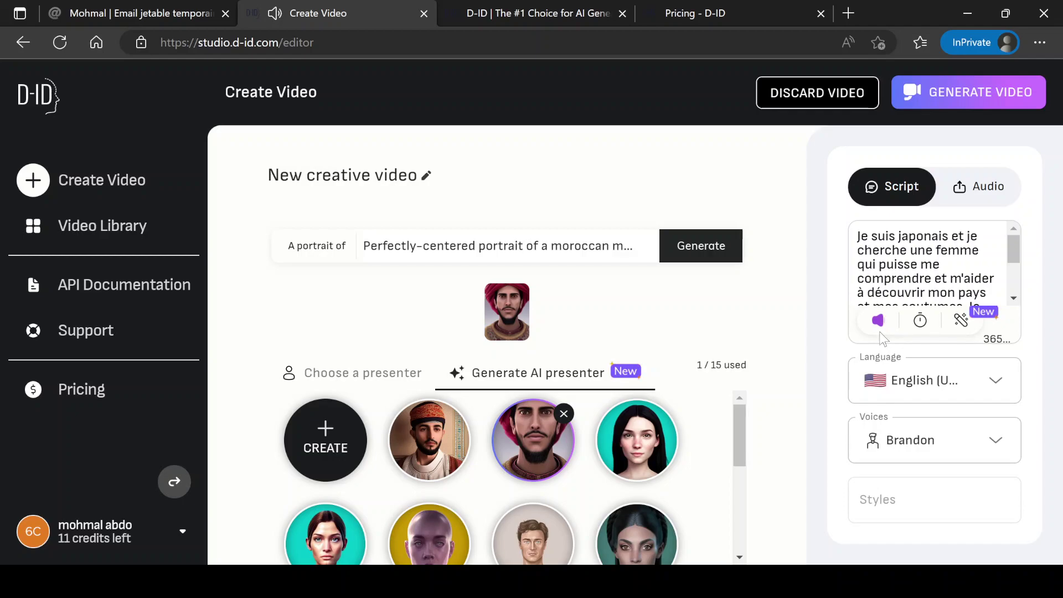
left_click(879, 319)
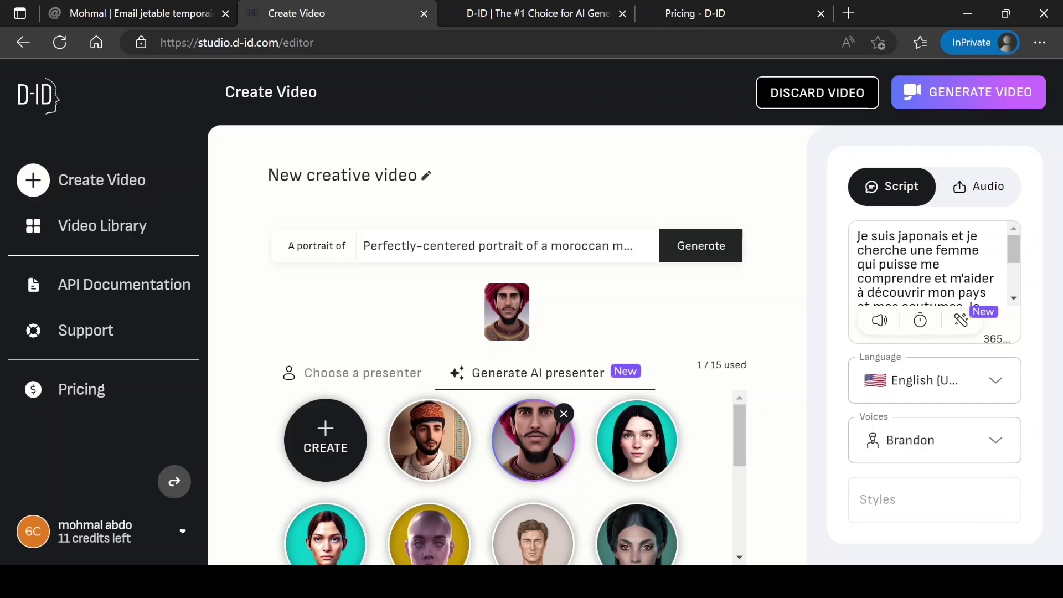
- Set the script's language to French (Belgium)
left_click(1001, 381)
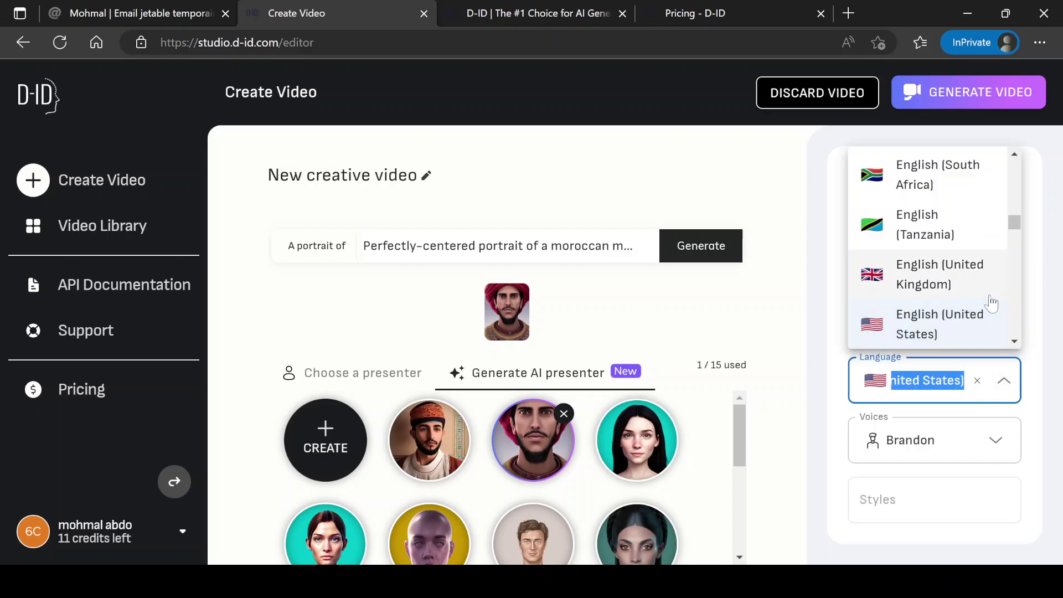
scroll(991, 304, "down", 2)
scroll(991, 303, "down", 1)
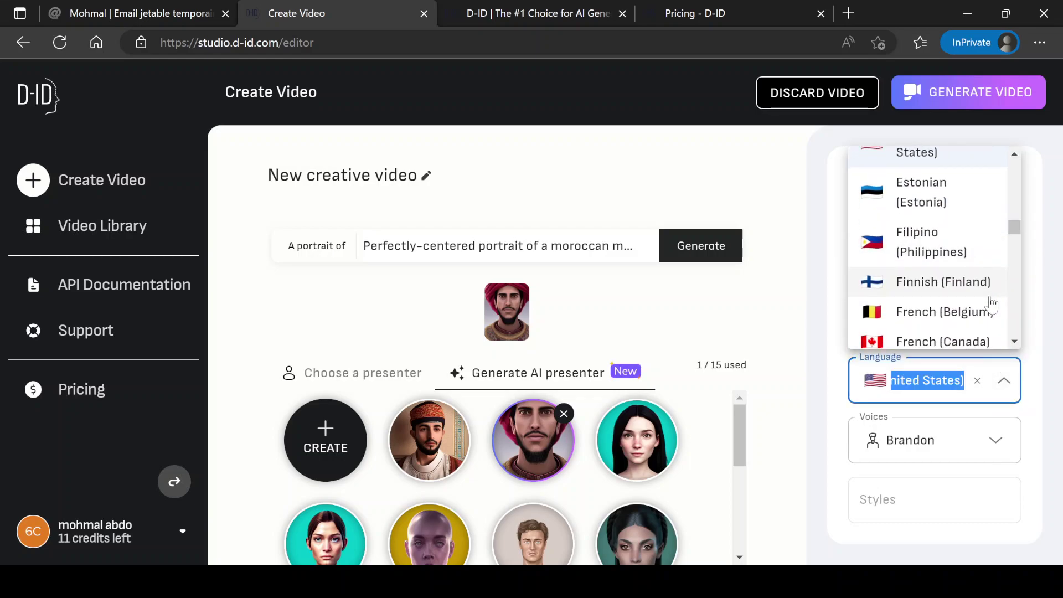
left_click(932, 314)
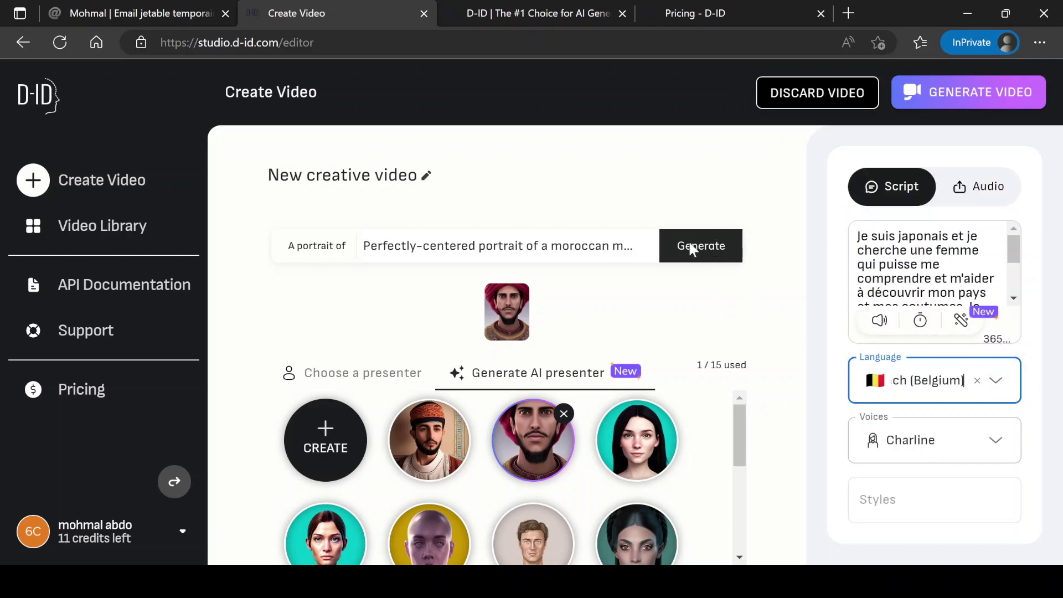
- Generate the video with the red-turban presenter and open the finished video from the library for playback
left_click(981, 105)
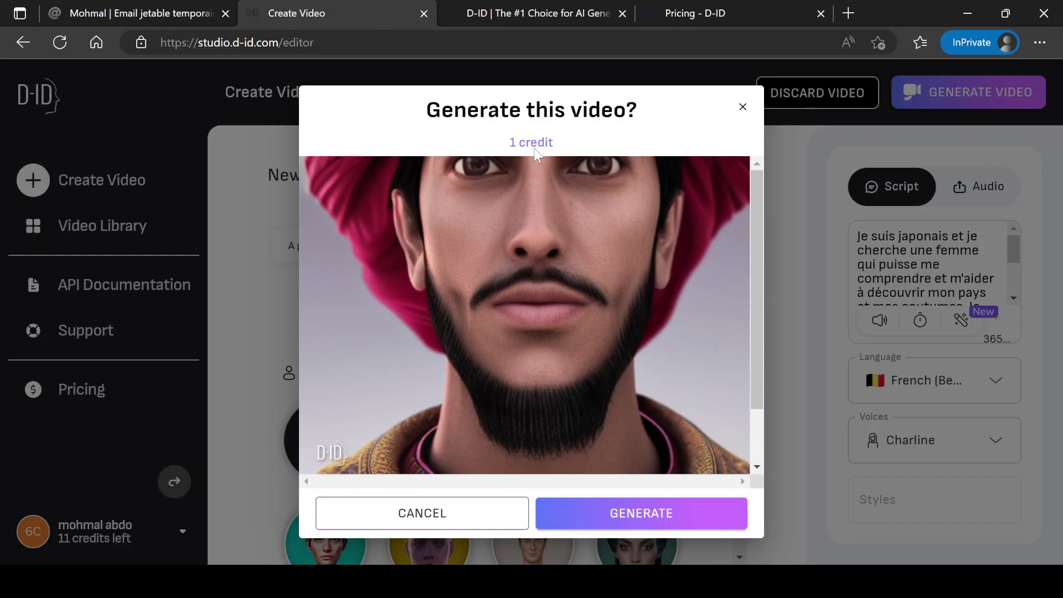
left_click(650, 523)
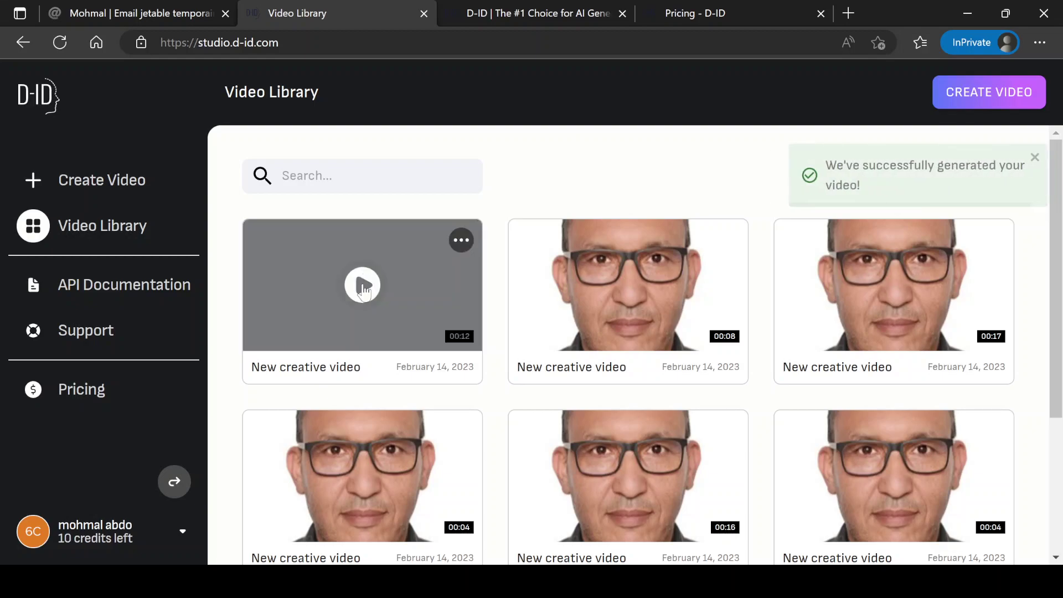
left_click(362, 287)
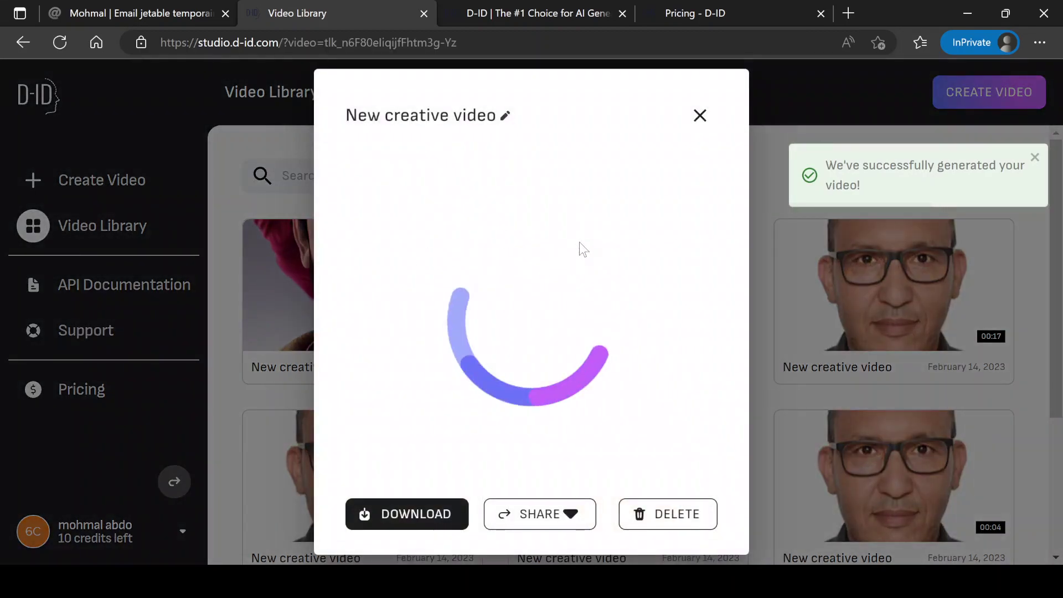